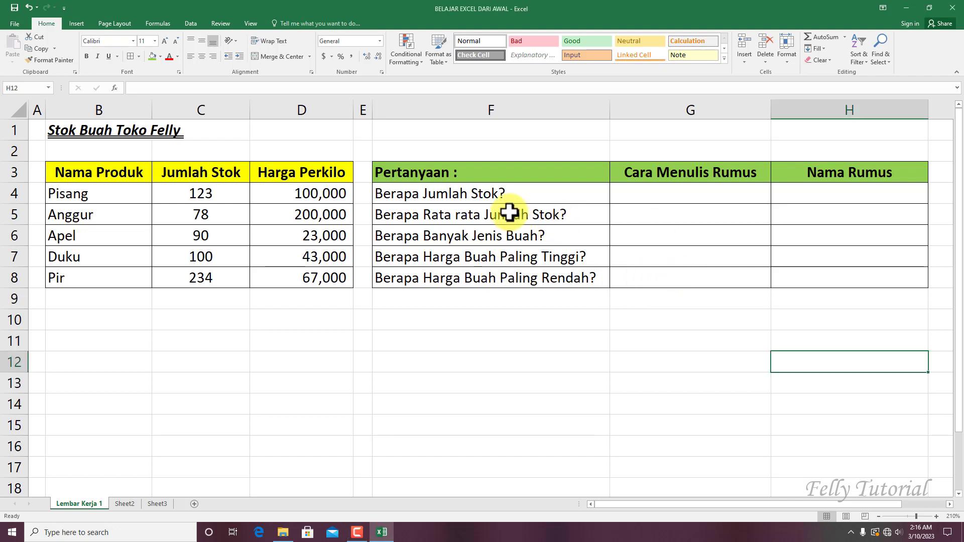
# Look over the question and answer cells, then discard an unfinished formula started in C10.
pyautogui.moveTo(452, 165)
pyautogui.mouseDown()
pyautogui.moveTo(451, 226)
pyautogui.moveTo(469, 218)
pyautogui.mouseUp()
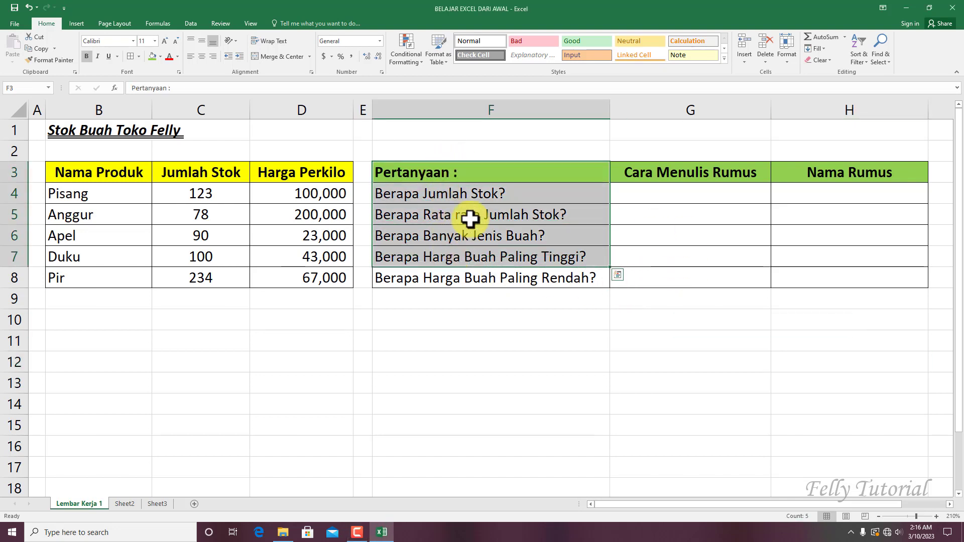
pyautogui.click(470, 200)
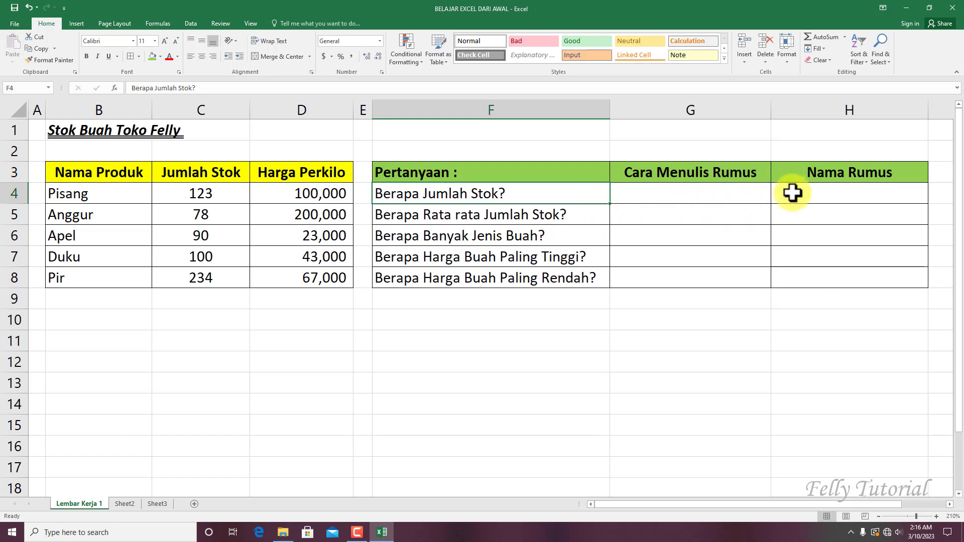
pyautogui.click(803, 221)
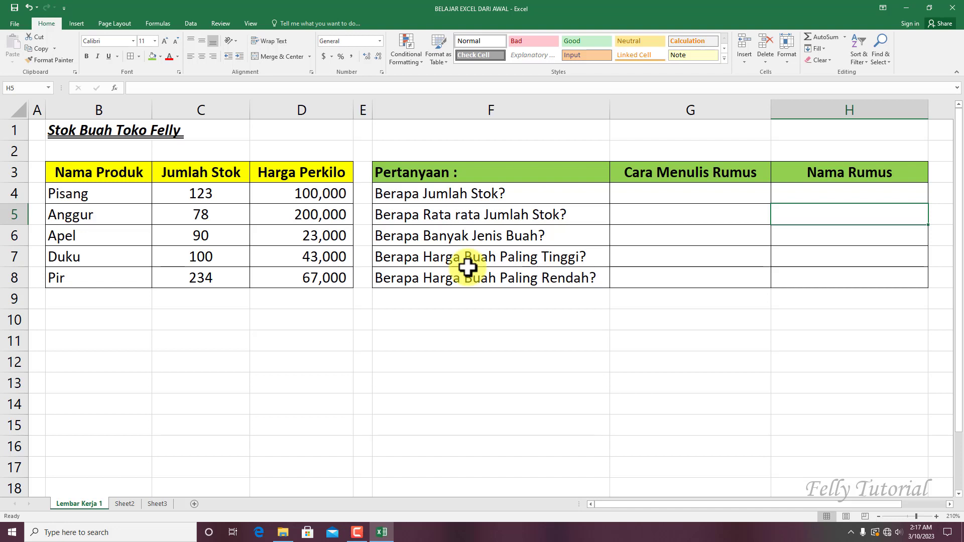
pyautogui.click(125, 323)
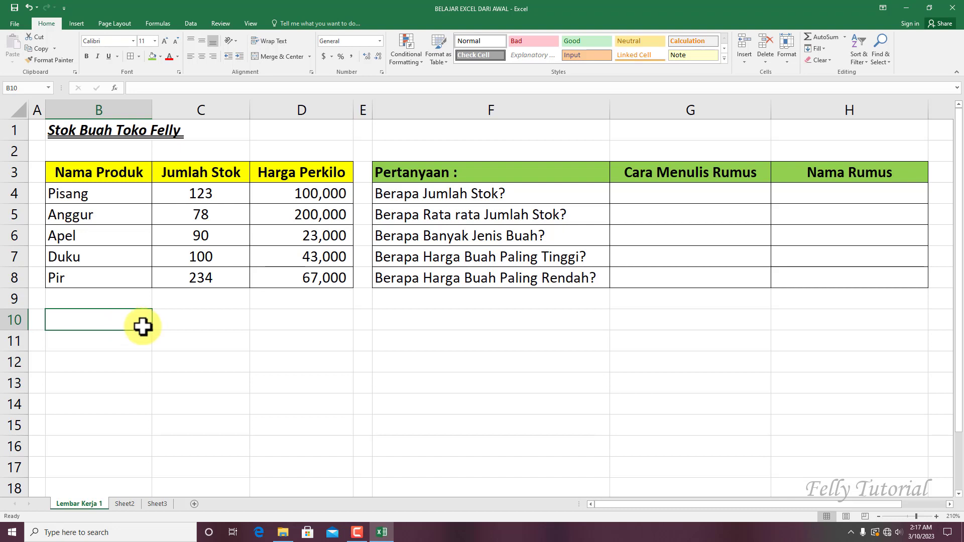
pyautogui.click(194, 321)
pyautogui.write('=')
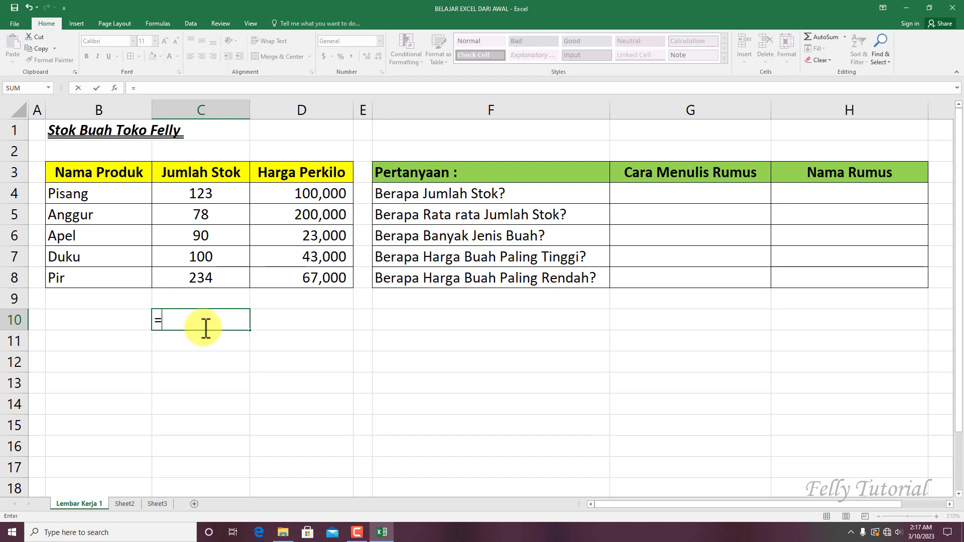
pyautogui.press('BackSpace')
pyautogui.click(216, 364)
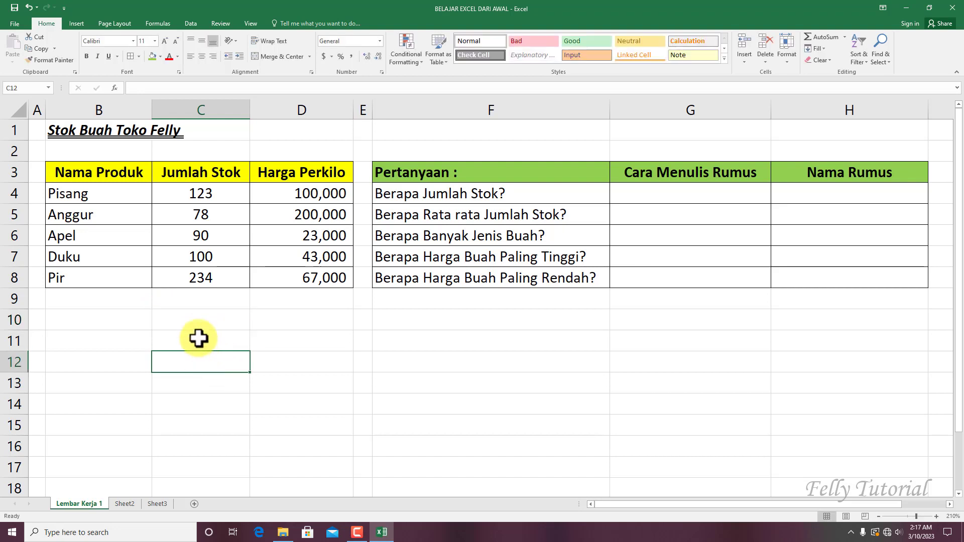
pyautogui.click(192, 324)
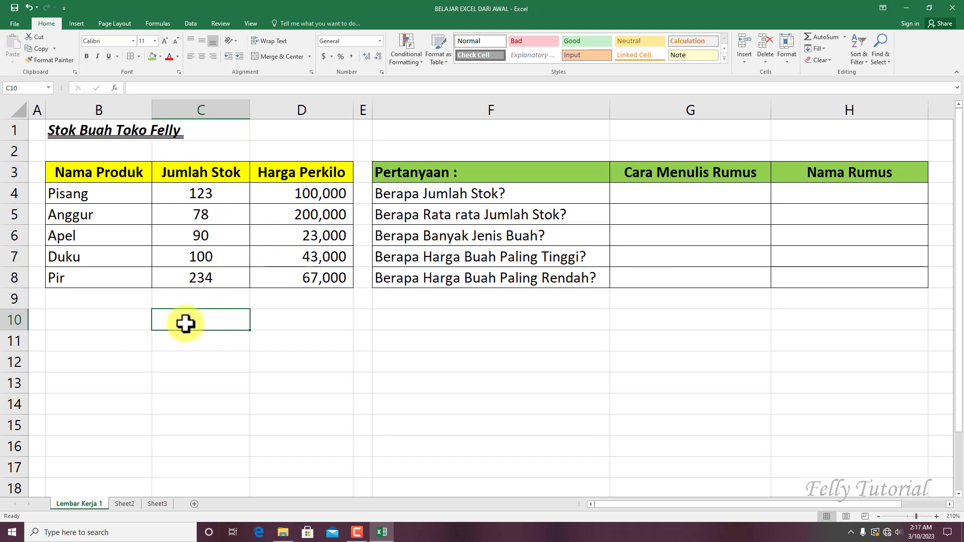
# Enter =C4+C5+C6+C7+C8 in C10 to total the five stock values, giving 625.
pyautogui.write('=')
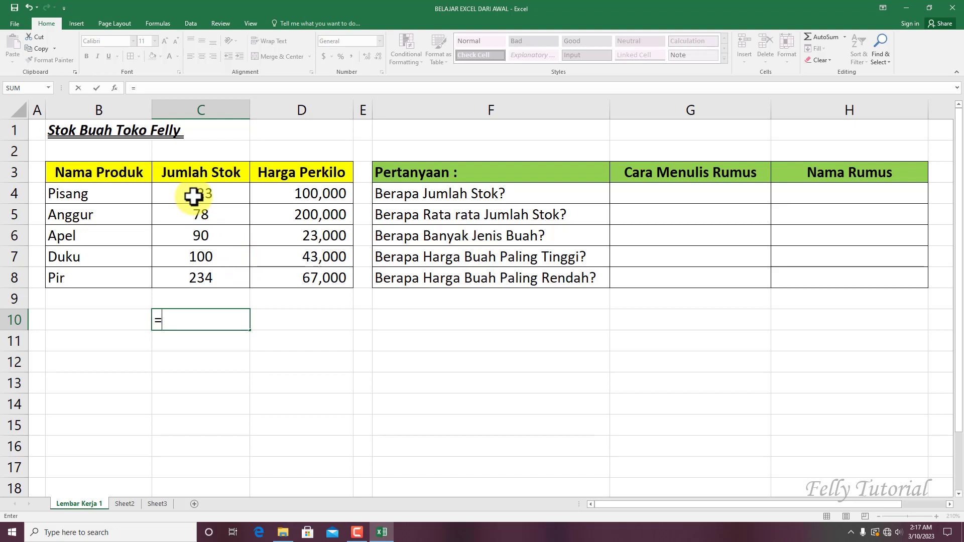
pyautogui.click(193, 196)
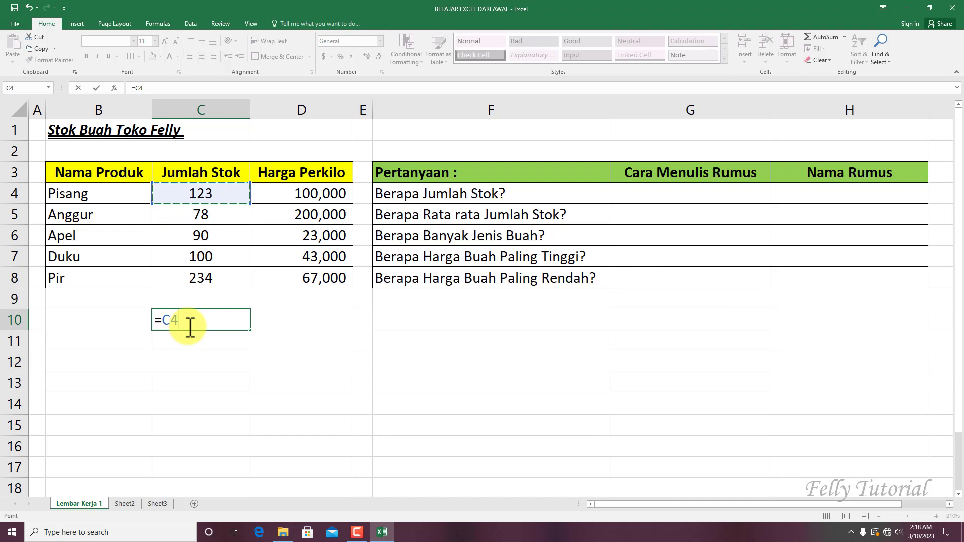
pyautogui.write('+')
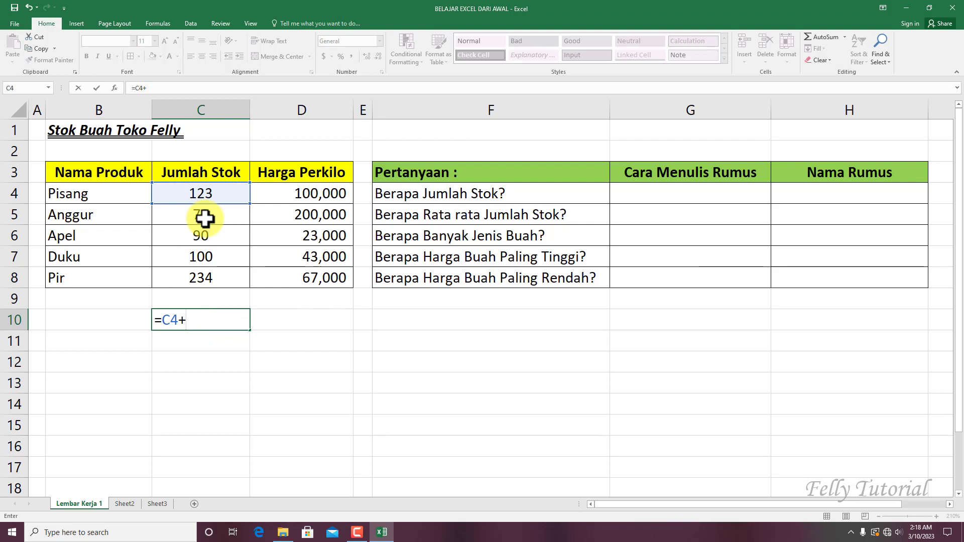
pyautogui.click(204, 218)
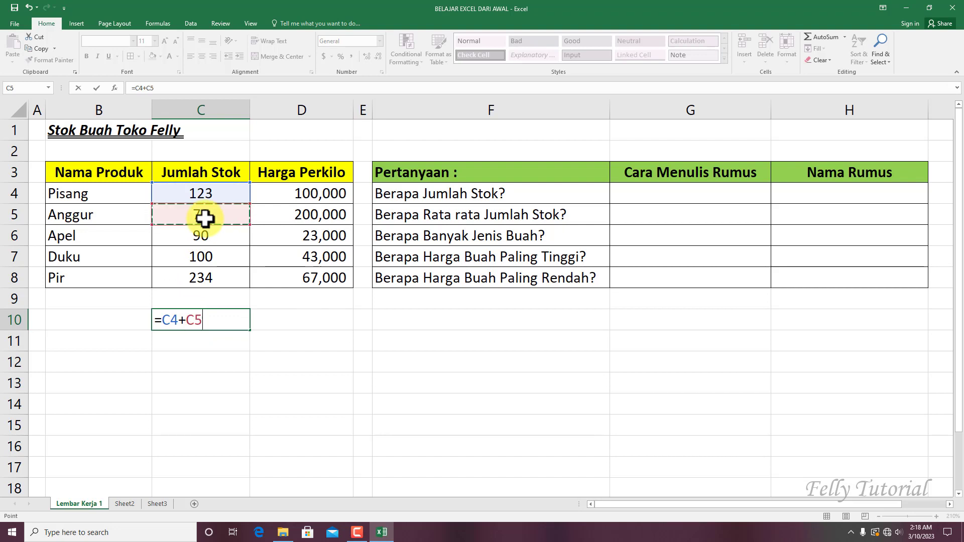
pyautogui.write('+')
pyautogui.click(209, 239)
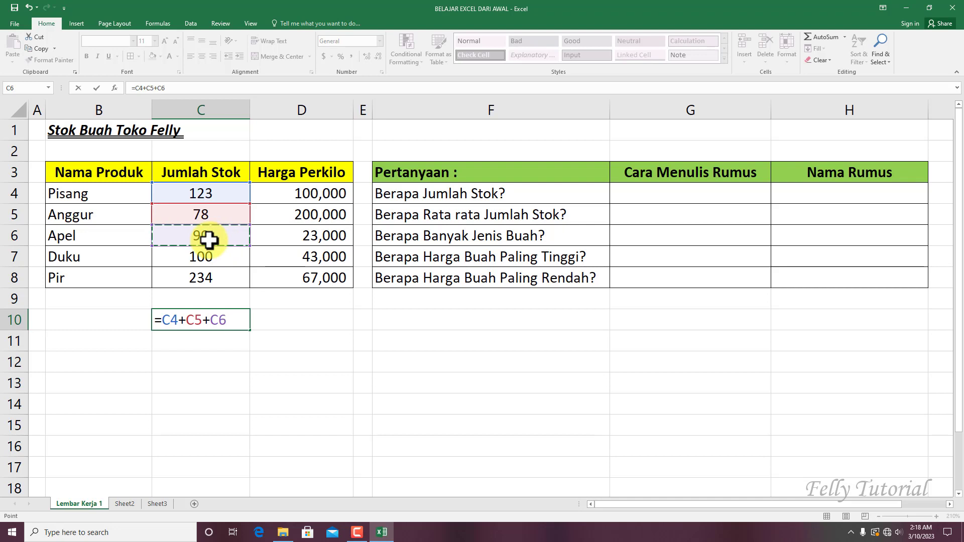
pyautogui.write('+')
pyautogui.click(210, 258)
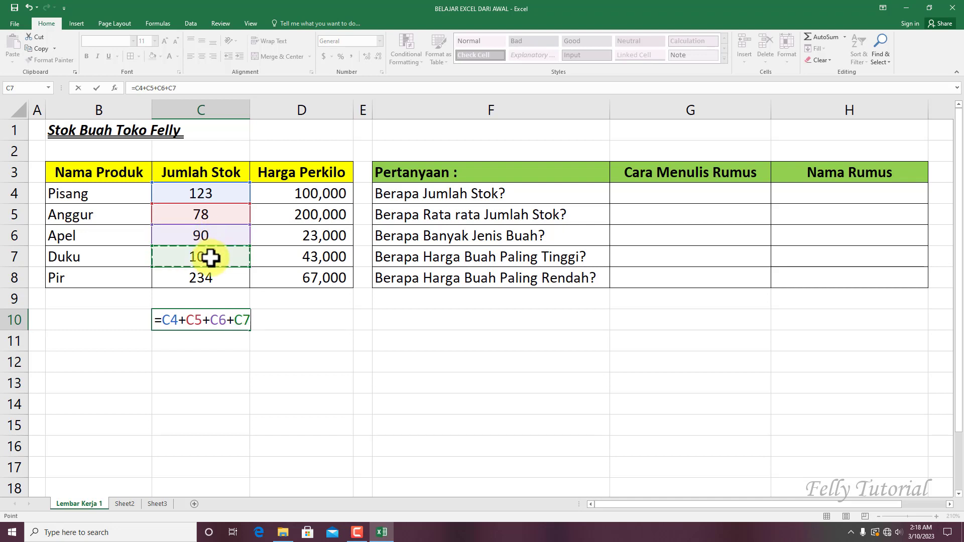
pyautogui.write('+')
pyautogui.click(214, 282)
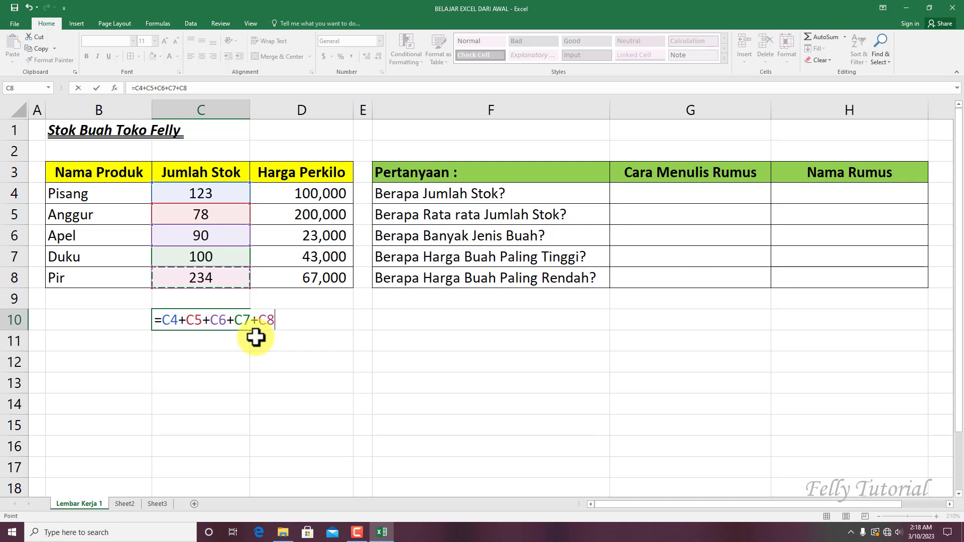
pyautogui.press('Return')
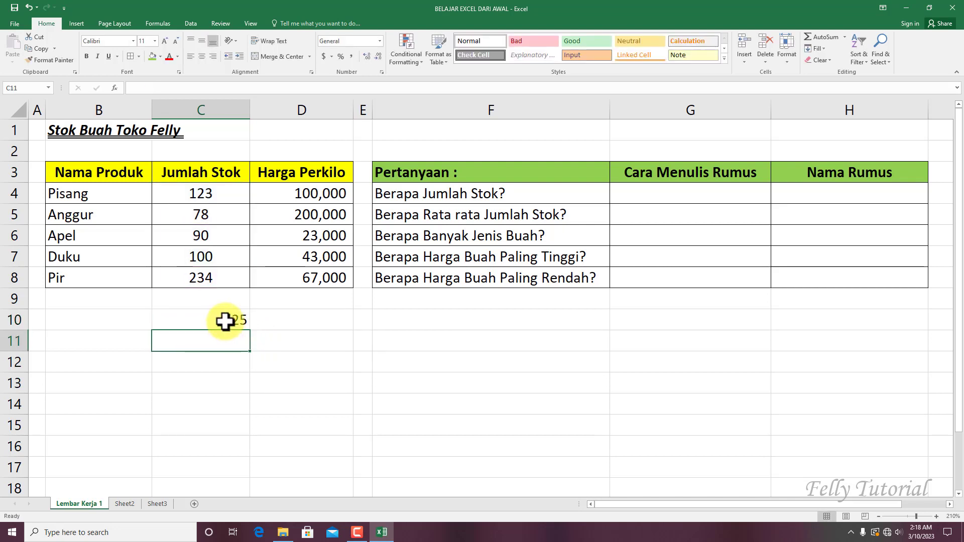
pyautogui.click(224, 321)
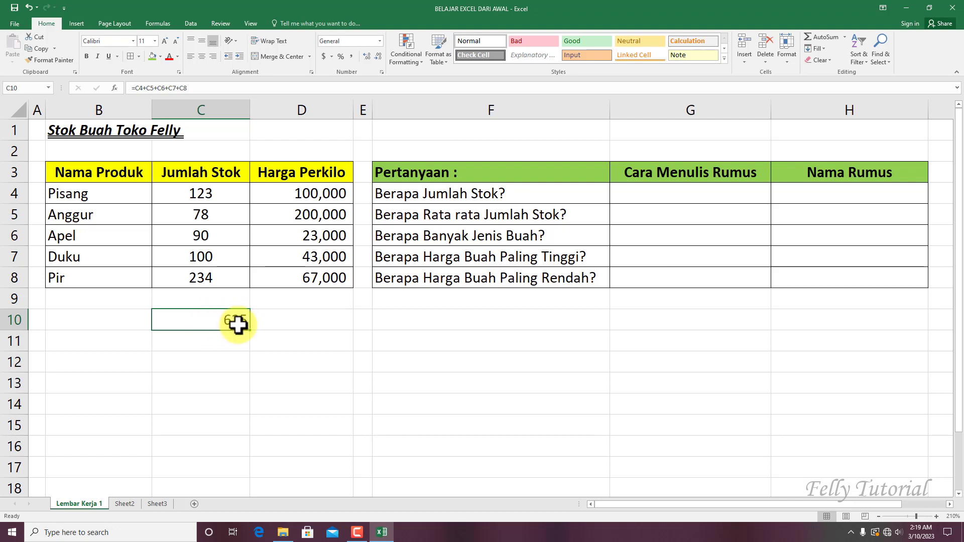
# Replace C10's total with =C7+C6 (190), then undo it so C10 is empty.
pyautogui.press('Delete')
pyautogui.write('=')
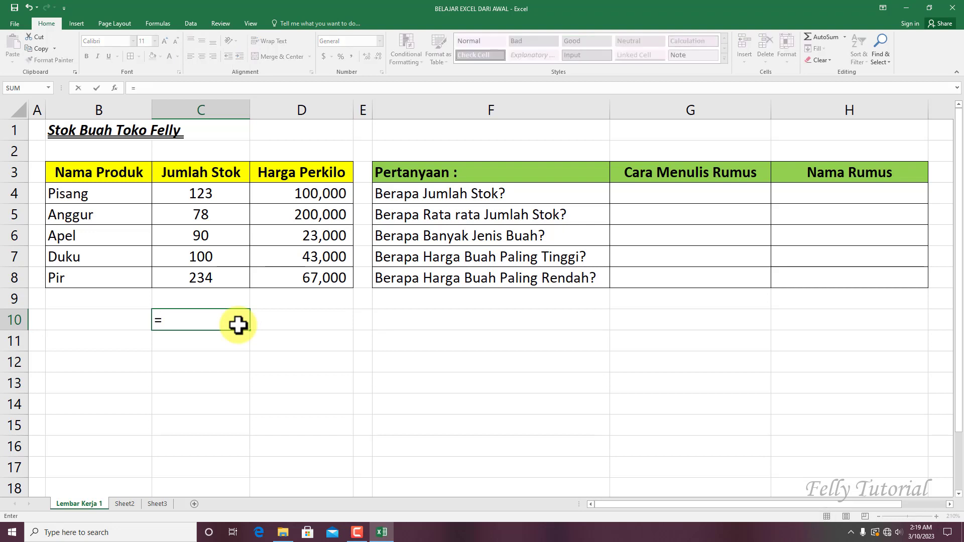
pyautogui.click(200, 258)
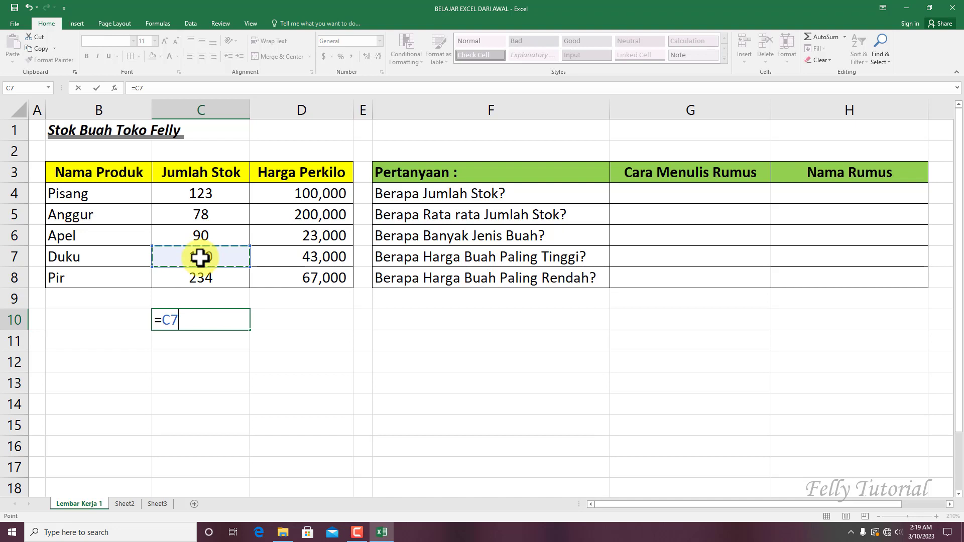
pyautogui.write('+')
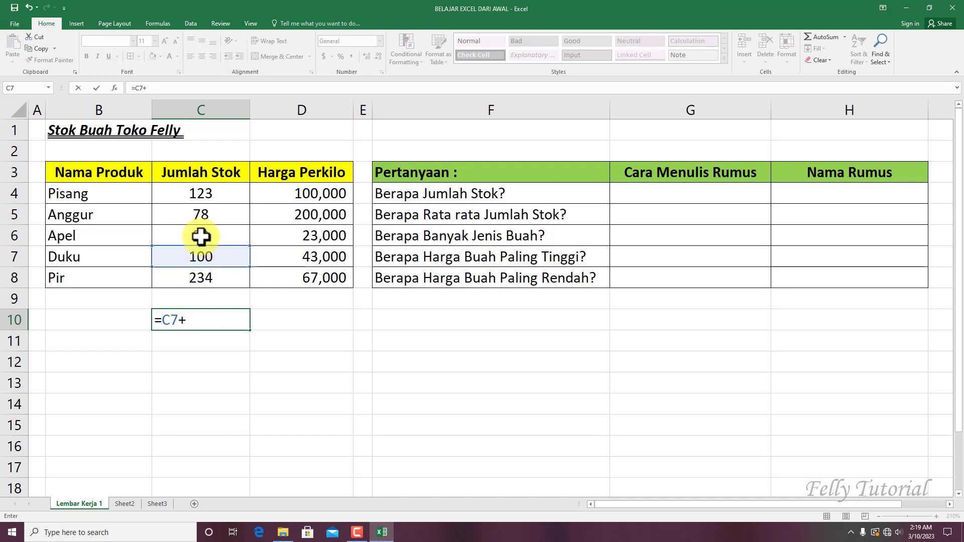
pyautogui.click(201, 235)
pyautogui.press('Return')
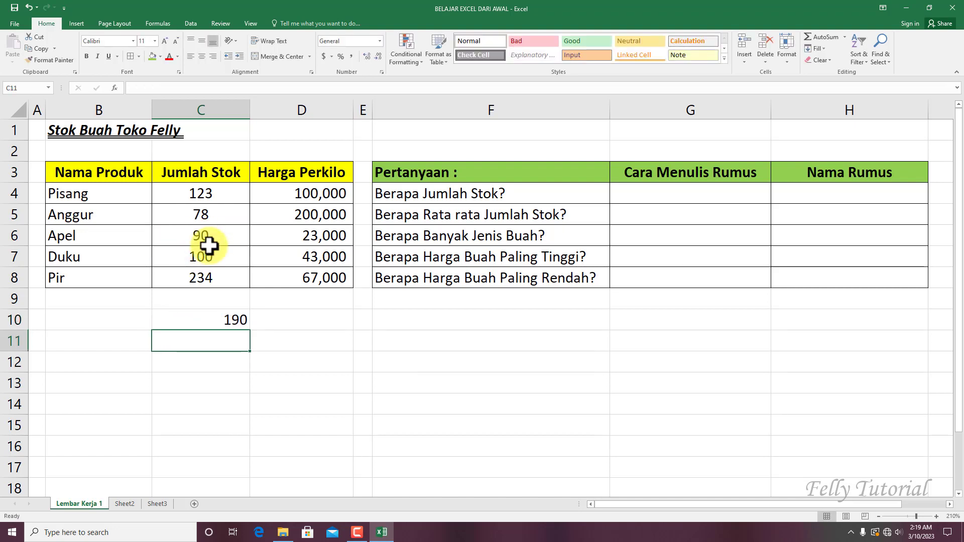
pyautogui.click(222, 320)
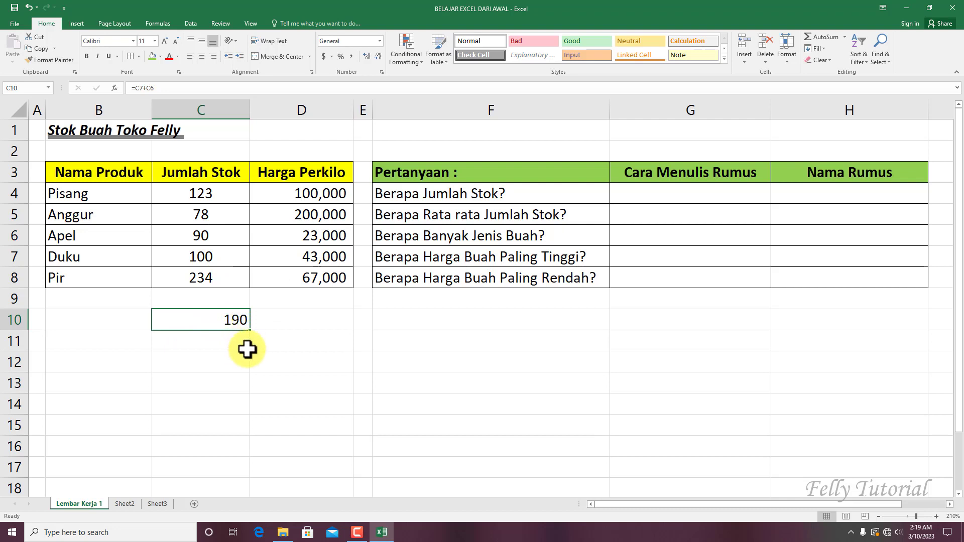
pyautogui.hotkey('ctrl', 'z')
pyautogui.click(209, 327)
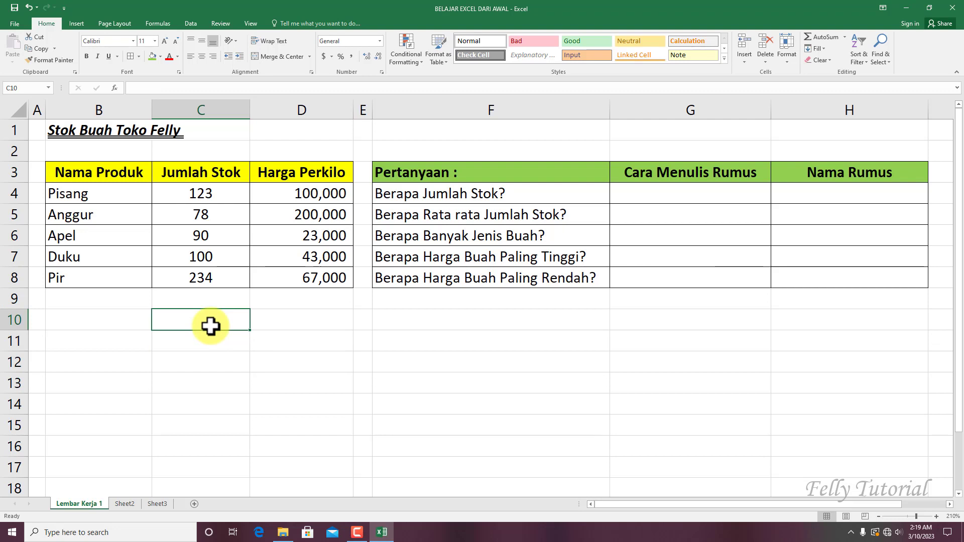
pyautogui.write('=')
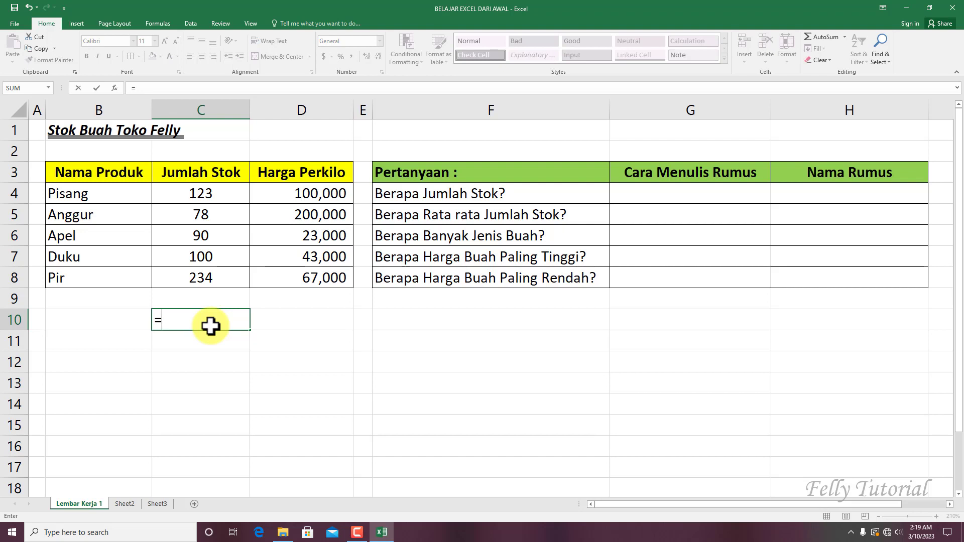
pyautogui.click(200, 194)
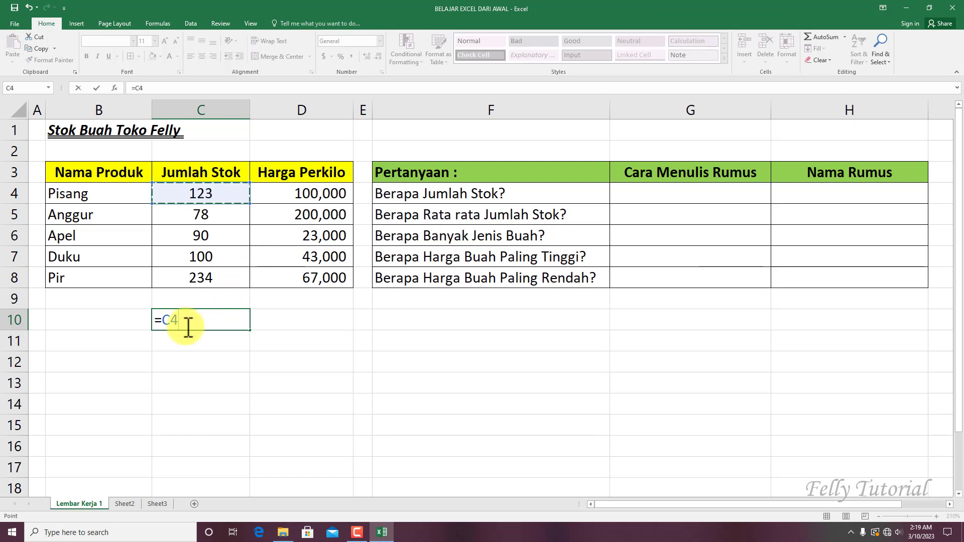
pyautogui.write('-')
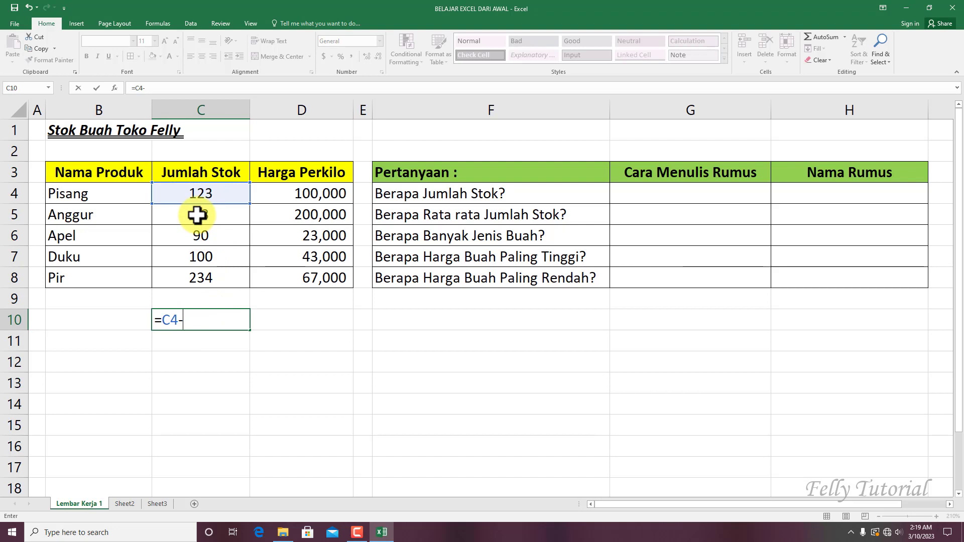
pyautogui.click(197, 215)
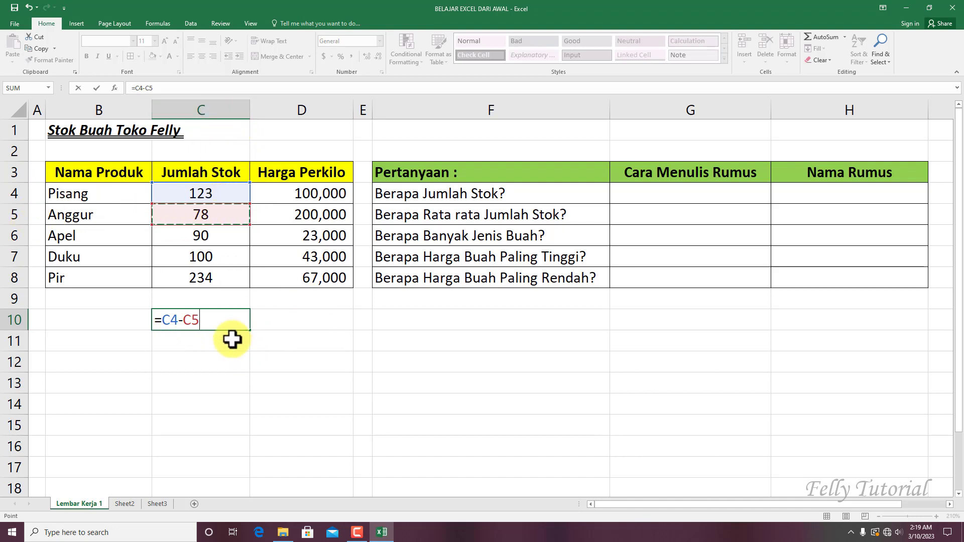
pyautogui.press('Return')
pyautogui.click(229, 320)
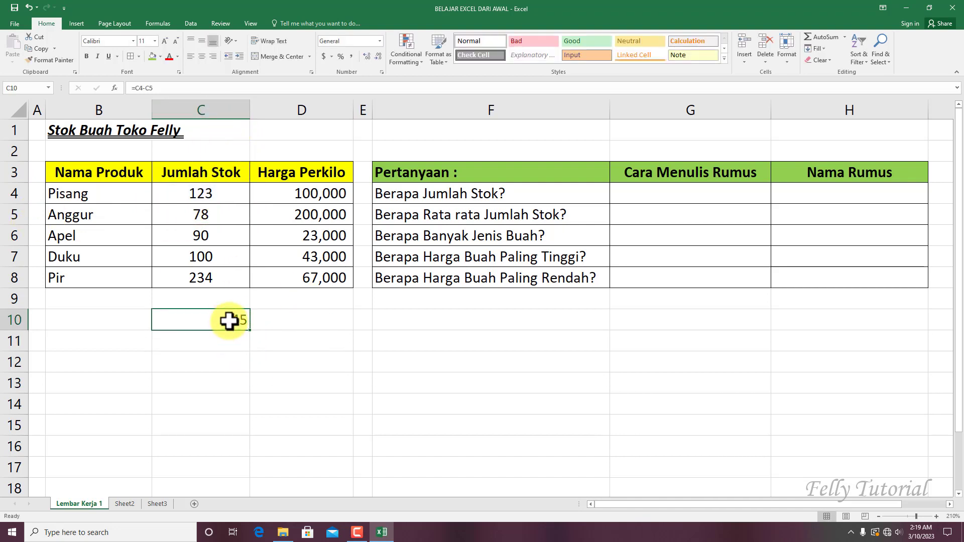
pyautogui.press('Delete')
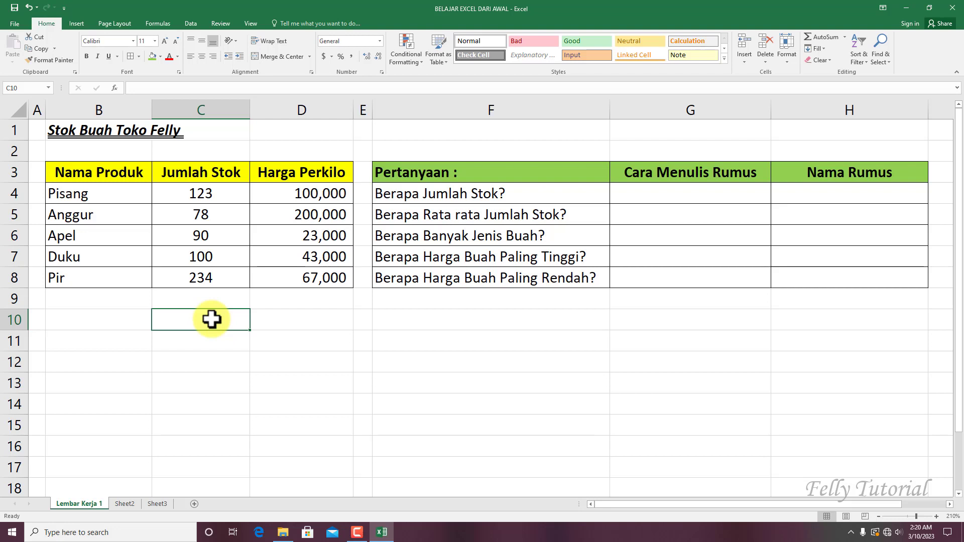
pyautogui.write('=')
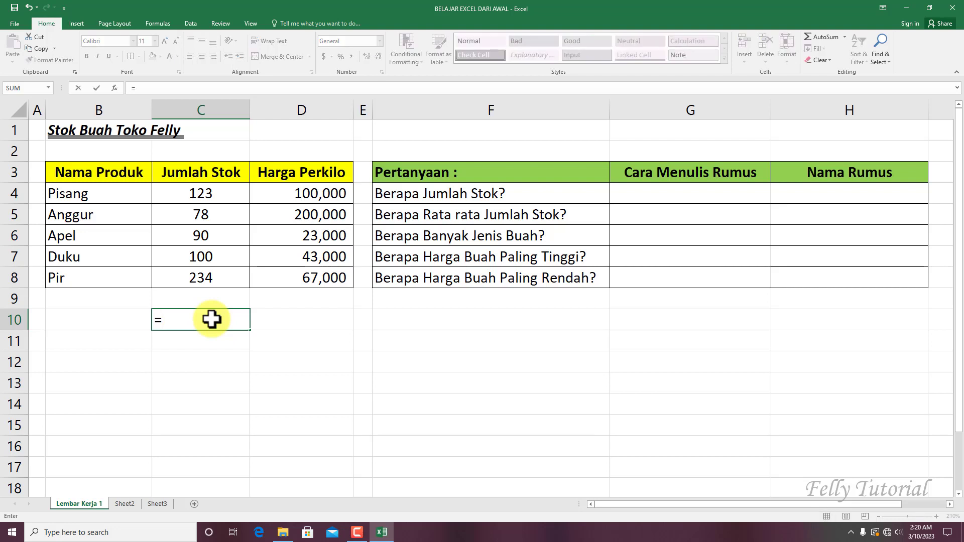
pyautogui.click(200, 198)
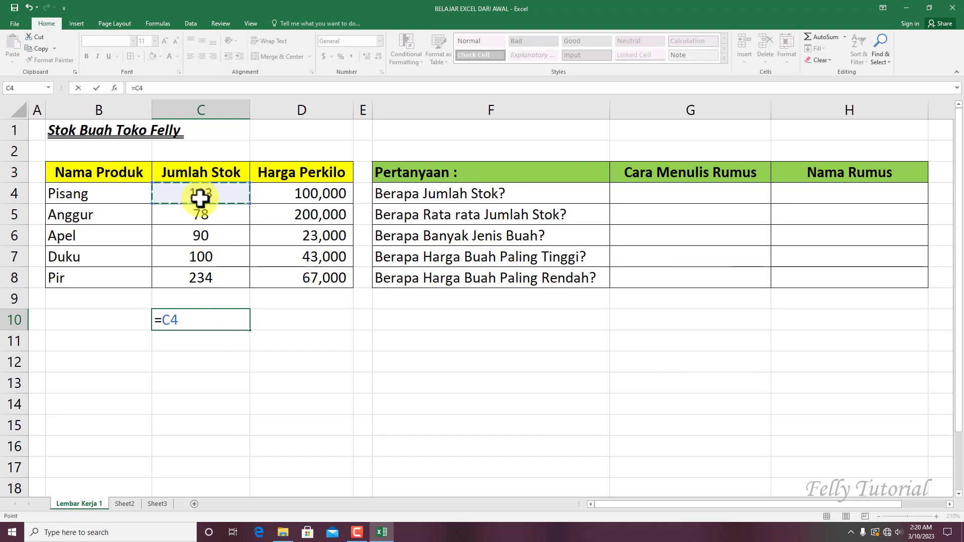
pyautogui.write('*')
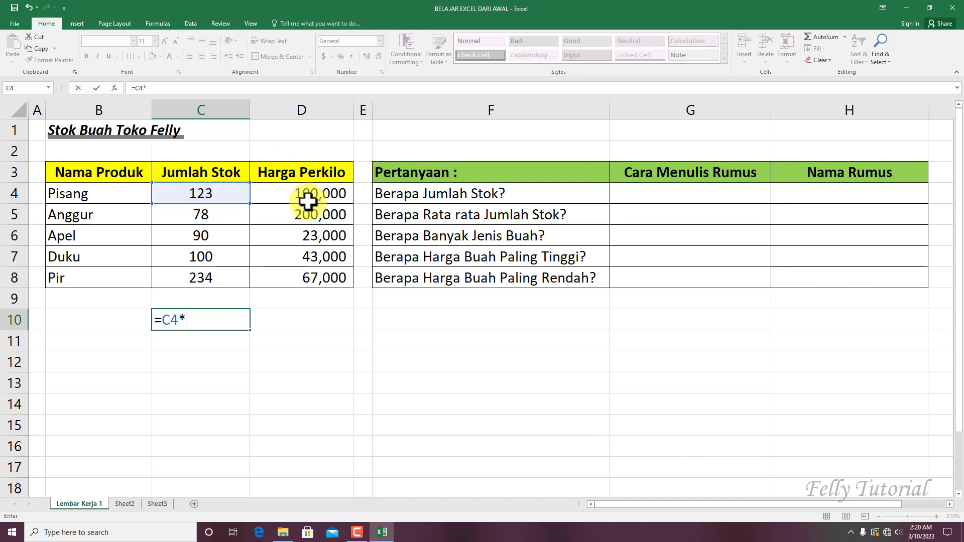
pyautogui.click(308, 196)
pyautogui.press('Return')
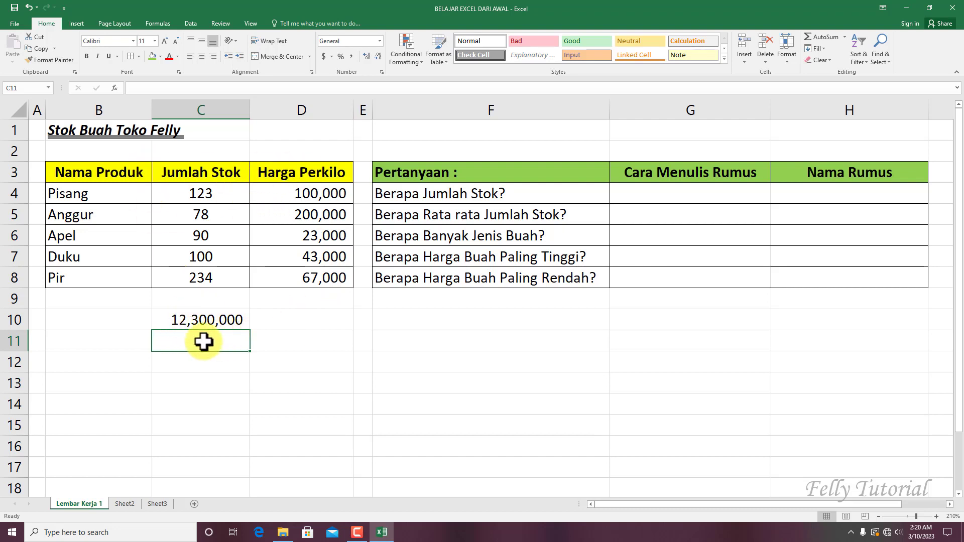
pyautogui.click(200, 317)
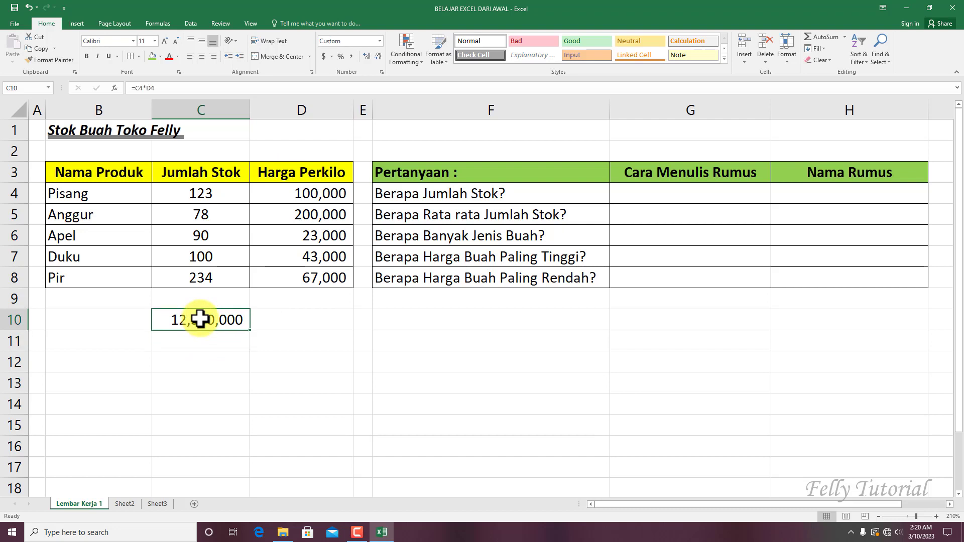
pyautogui.press('Delete')
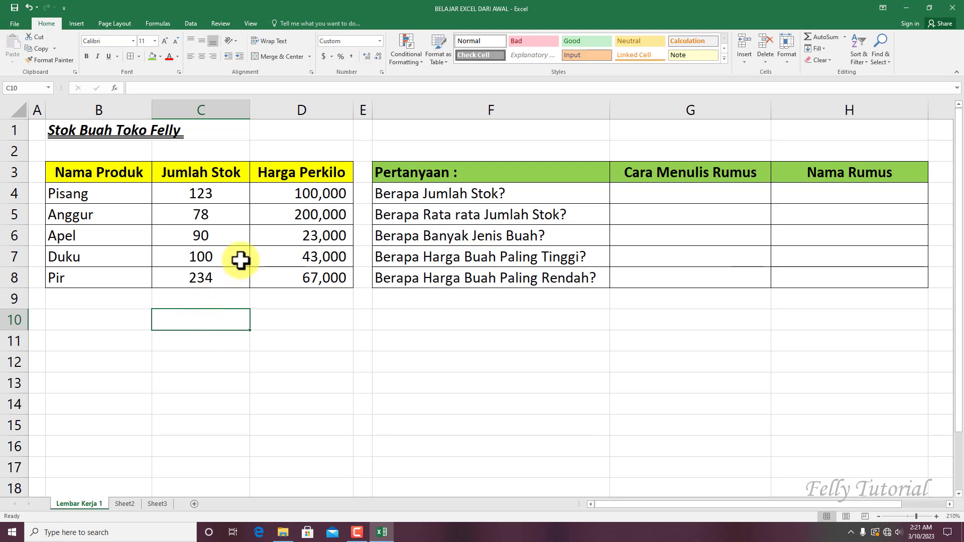
pyautogui.write('=')
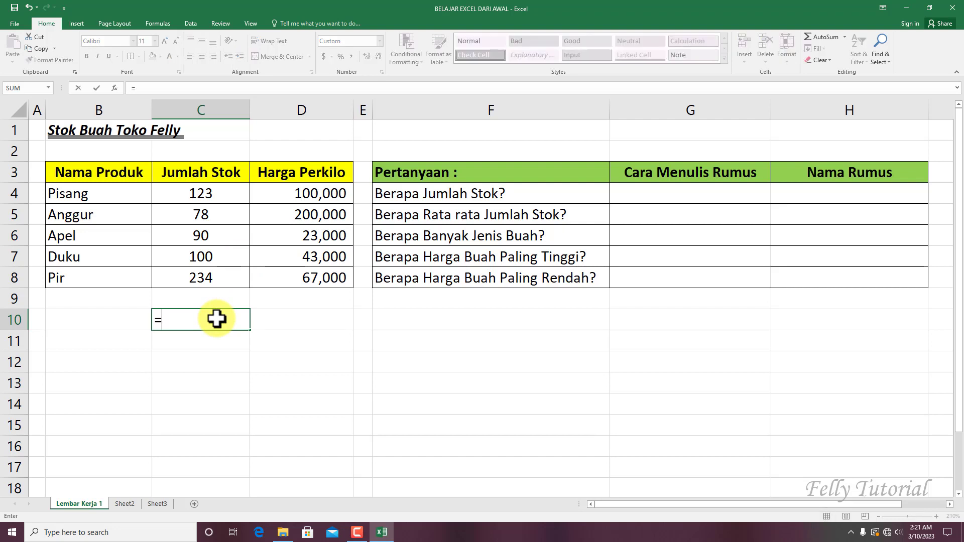
pyautogui.click(318, 218)
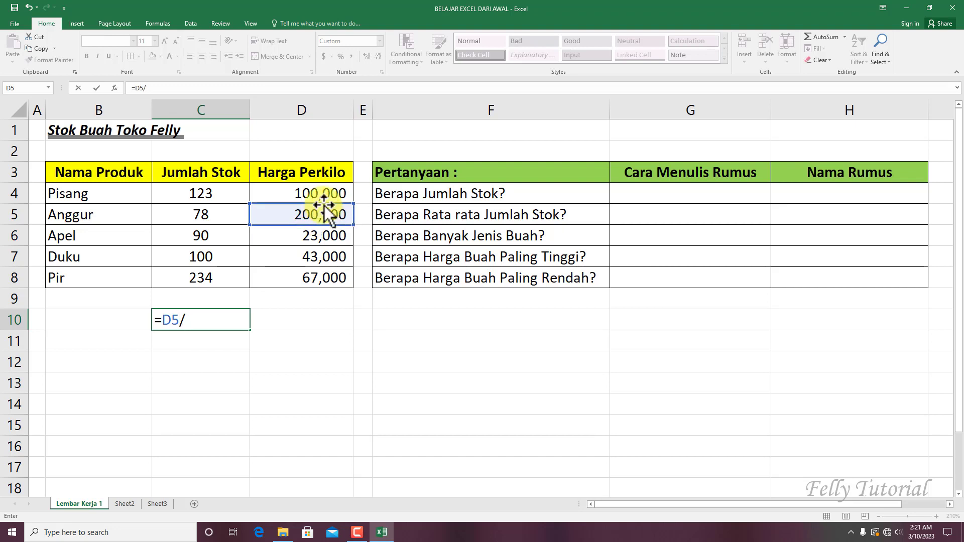
pyautogui.click(322, 195)
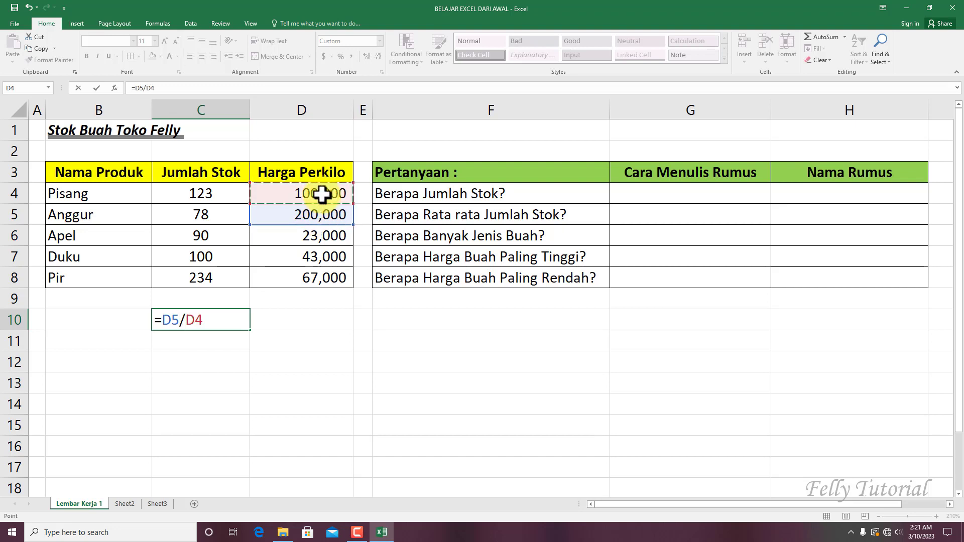
pyautogui.press('Return')
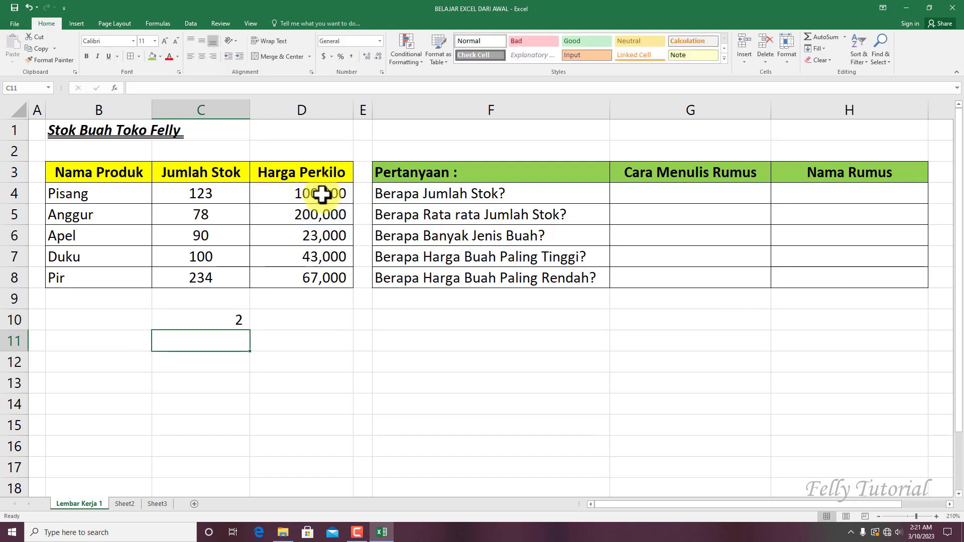
pyautogui.click(239, 320)
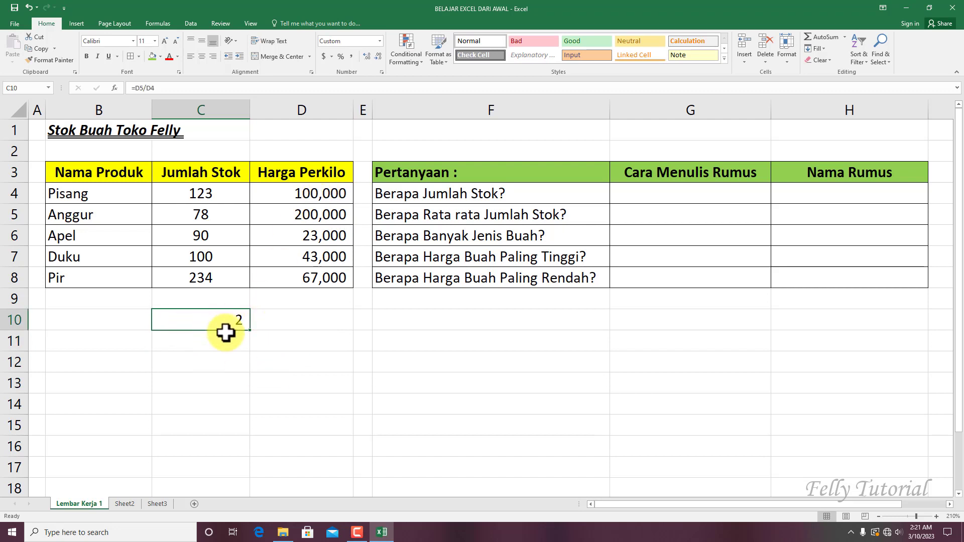
pyautogui.press('Delete')
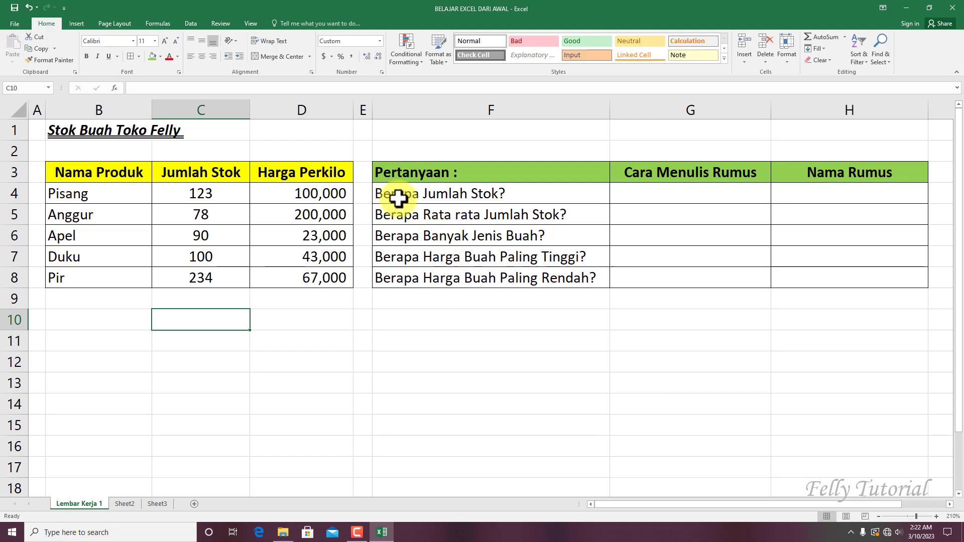
pyautogui.click(399, 197)
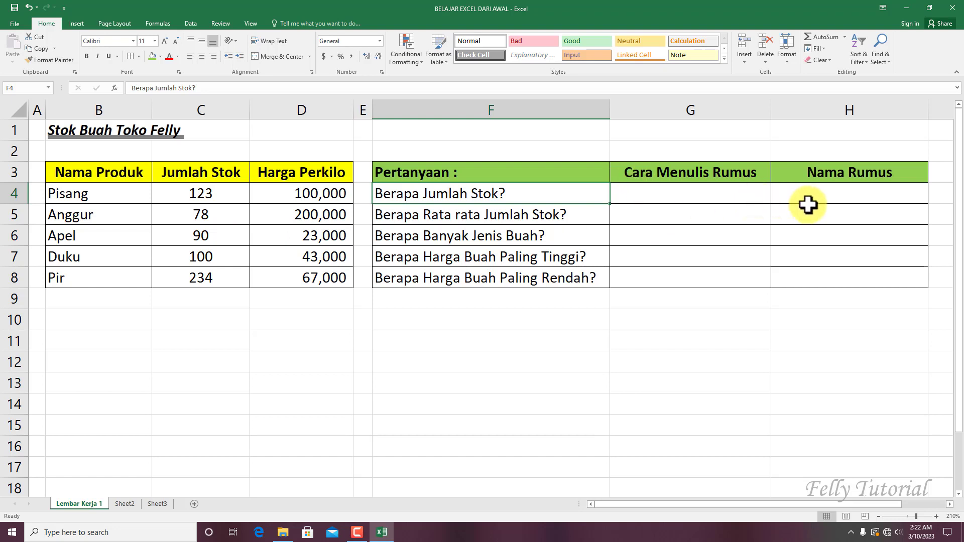
# Enter SUM as the formula name for the total-stock question in H4.
pyautogui.click(824, 190)
pyautogui.write('s')
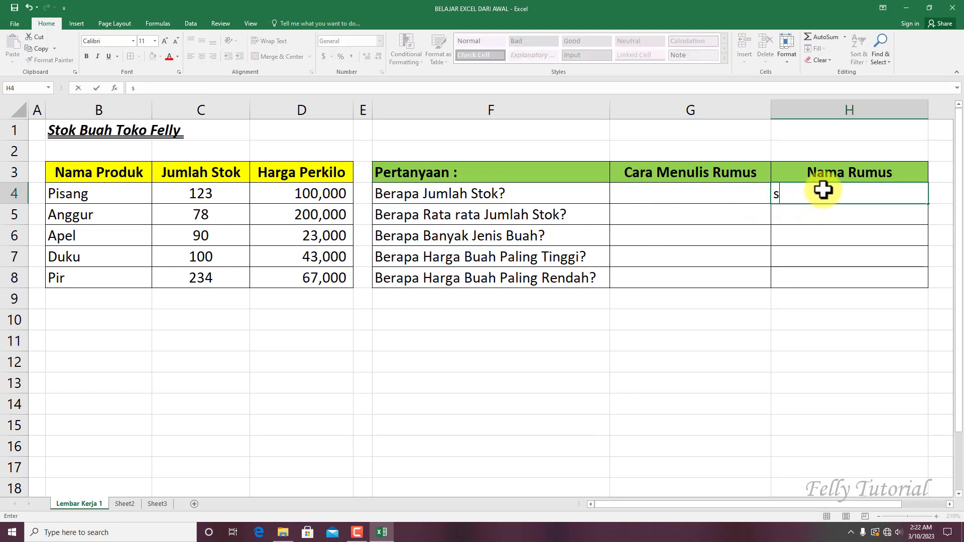
pyautogui.write('s')
pyautogui.write('M')
pyautogui.press('Return')
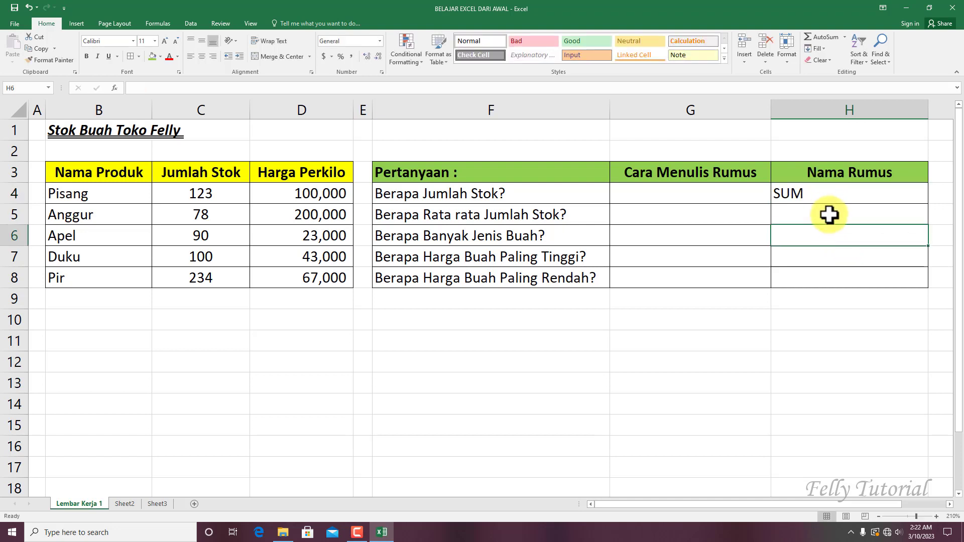
pyautogui.click(824, 195)
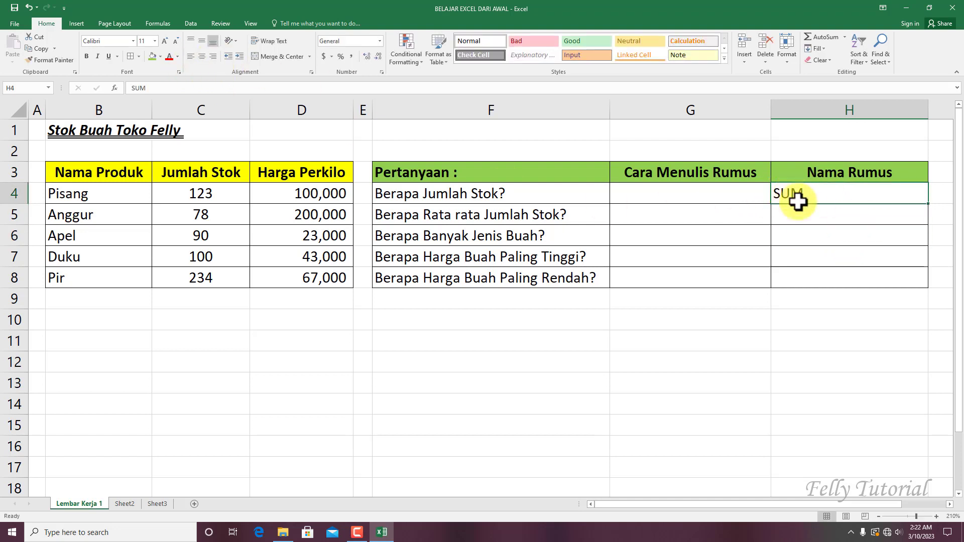
# Centre the Nama Rumus cells H4:H8 and narrow column H.
pyautogui.moveTo(799, 197); pyautogui.dragTo(807, 277)
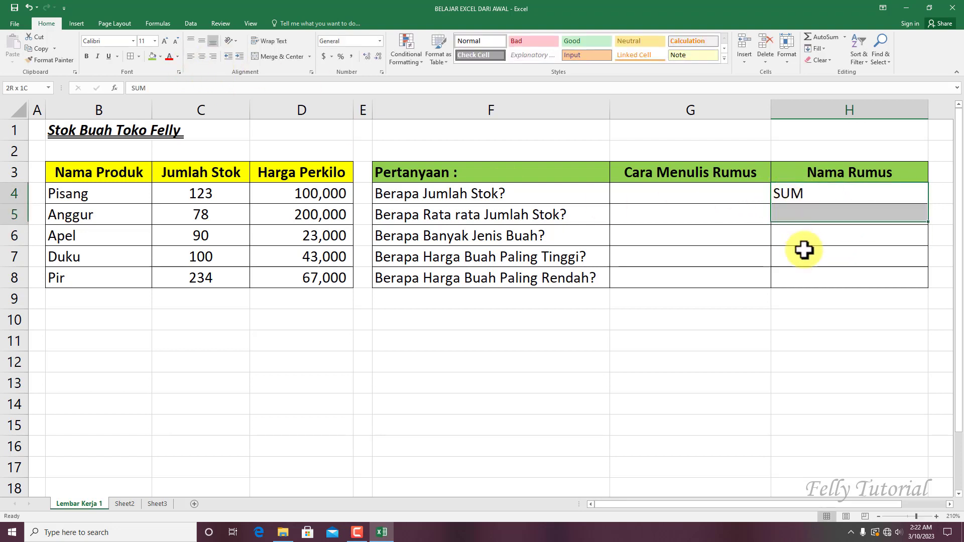
pyautogui.click(202, 56)
pyautogui.moveTo(928, 110); pyautogui.dragTo(892, 110)
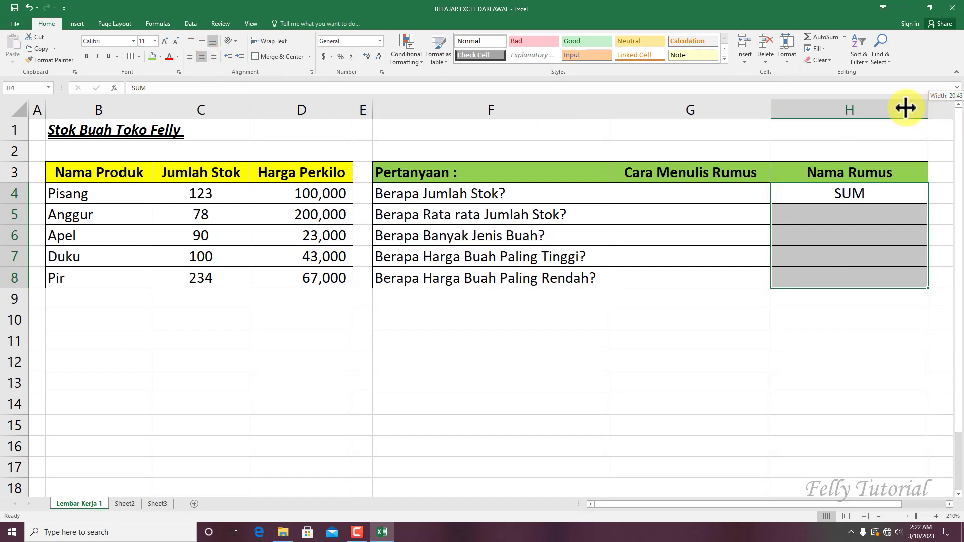
pyautogui.click(826, 193)
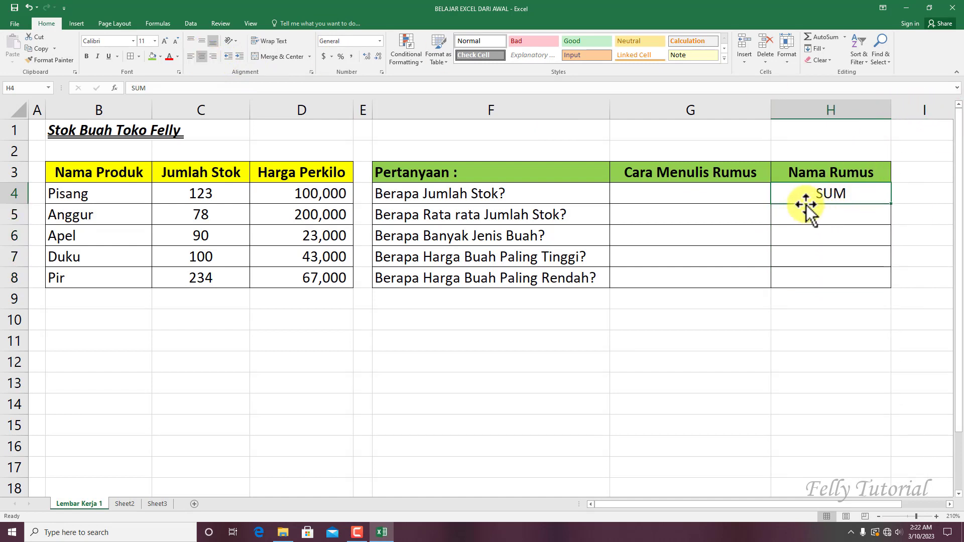
# Enter =SUM(C4:C8) in G4 to total the stock, giving 625.
pyautogui.click(668, 194)
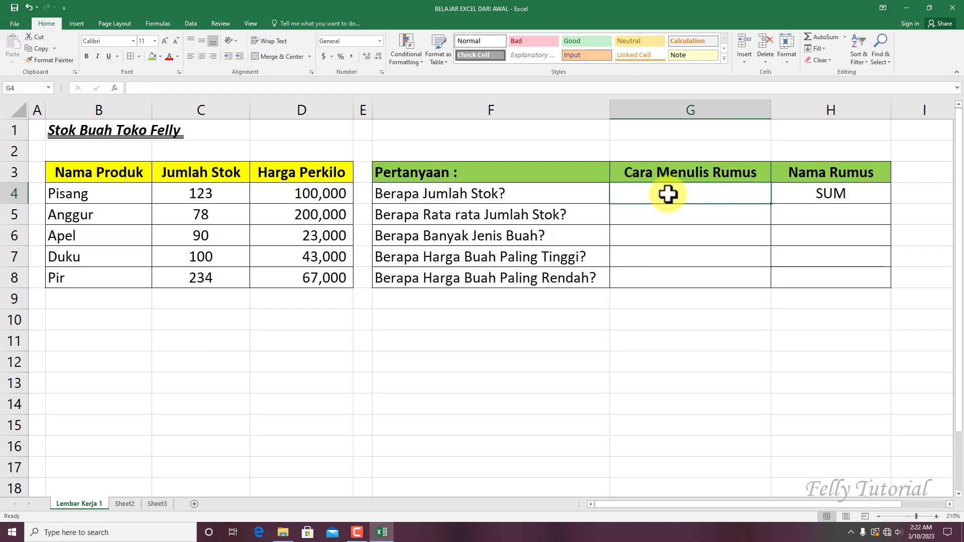
pyautogui.write('=')
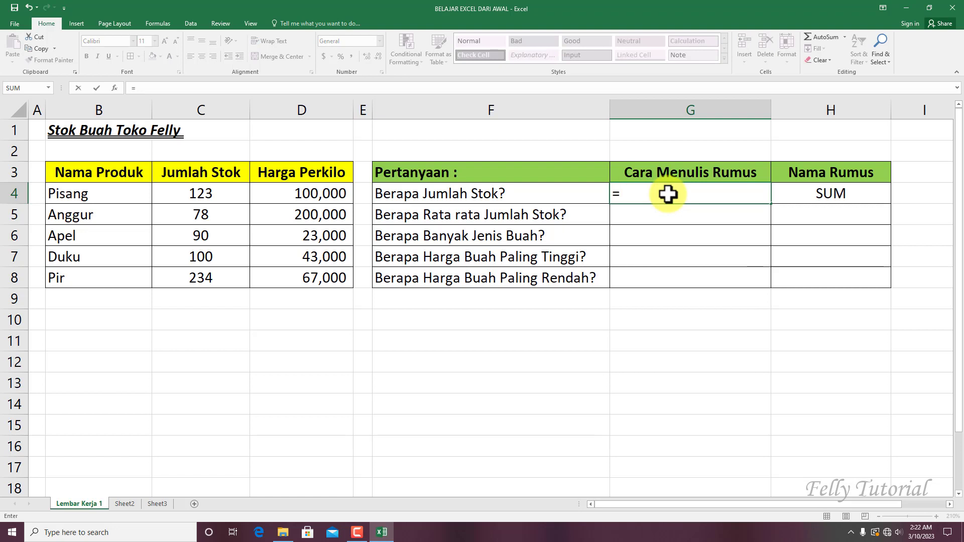
pyautogui.write('SU')
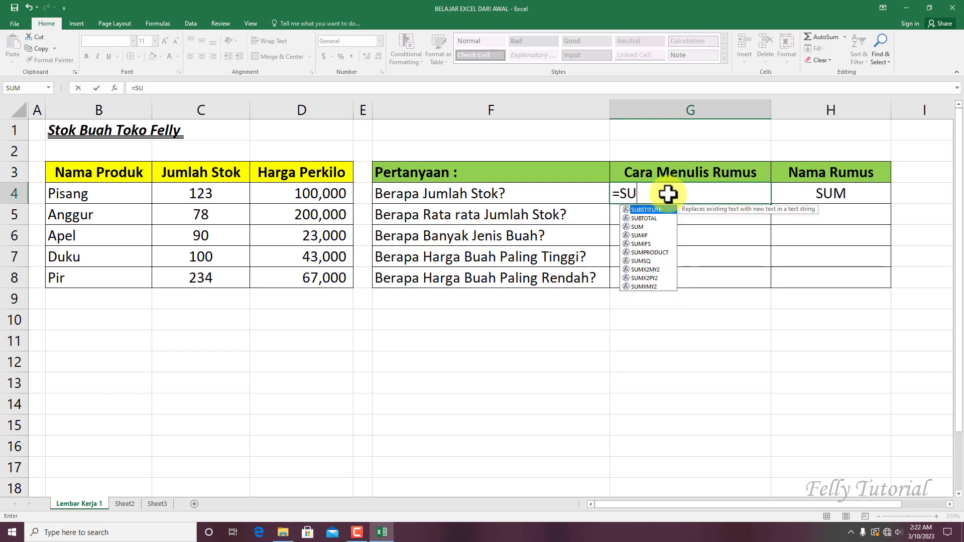
pyautogui.write('M')
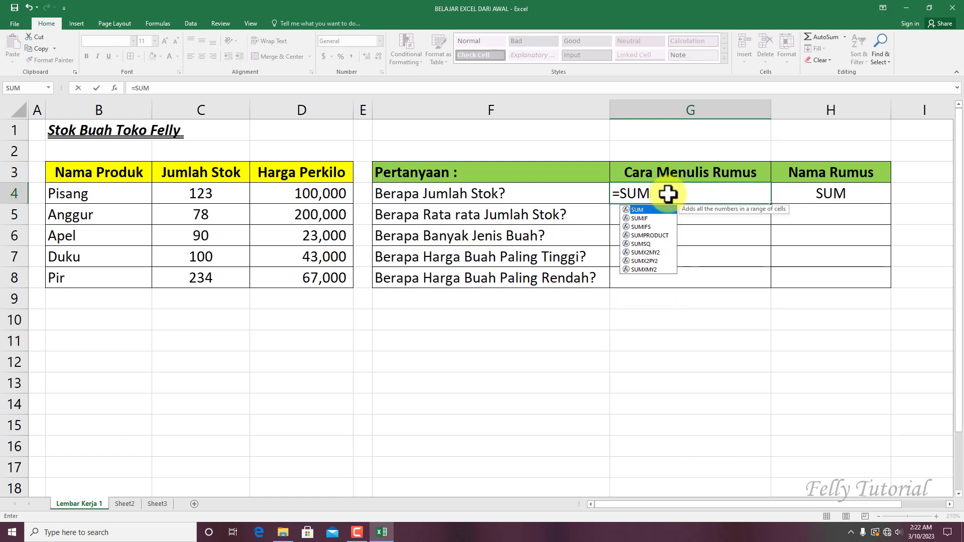
pyautogui.write('(')
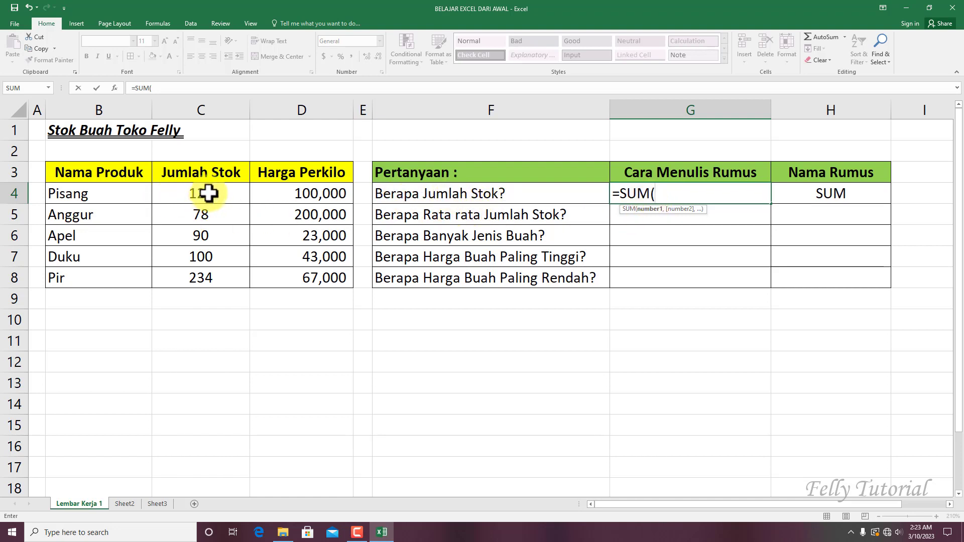
pyautogui.moveTo(209, 193); pyautogui.dragTo(194, 274)
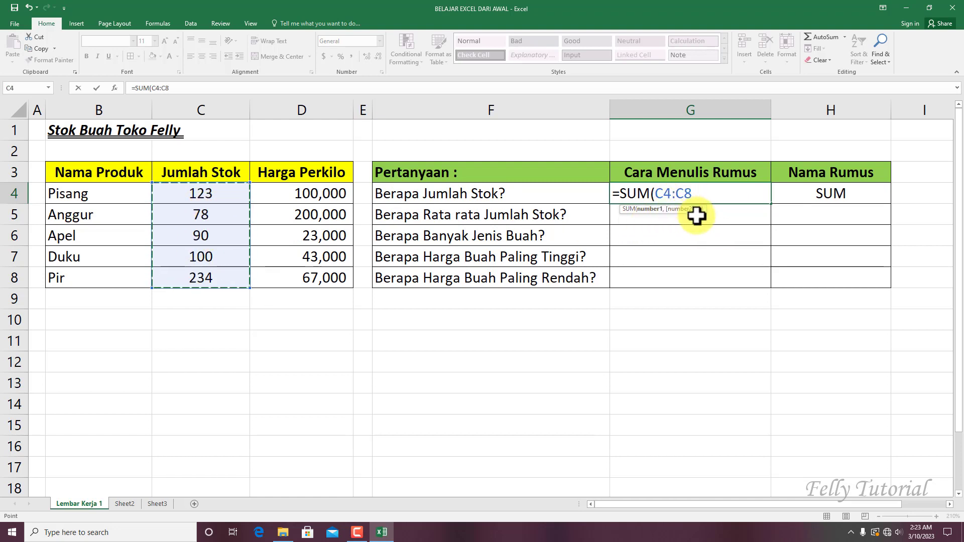
pyautogui.write(')')
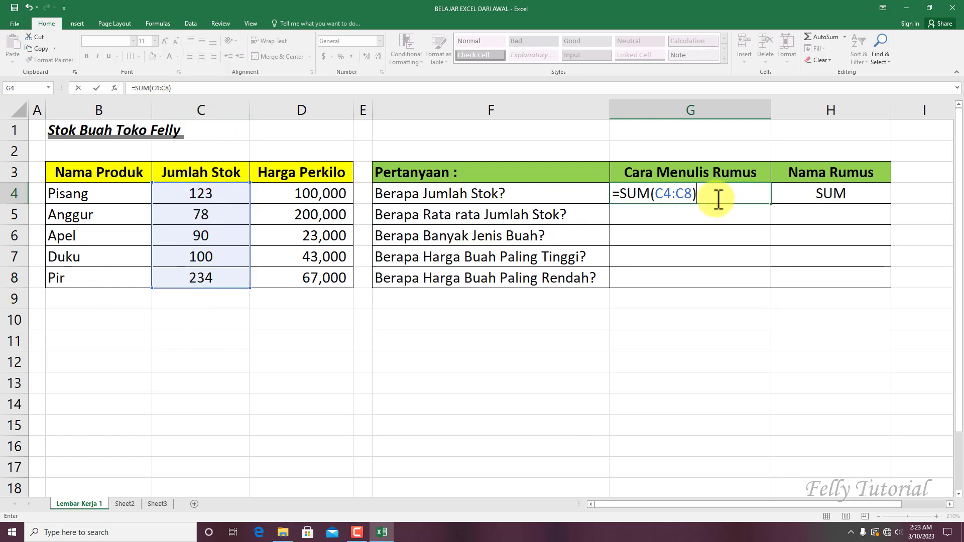
pyautogui.press('Return')
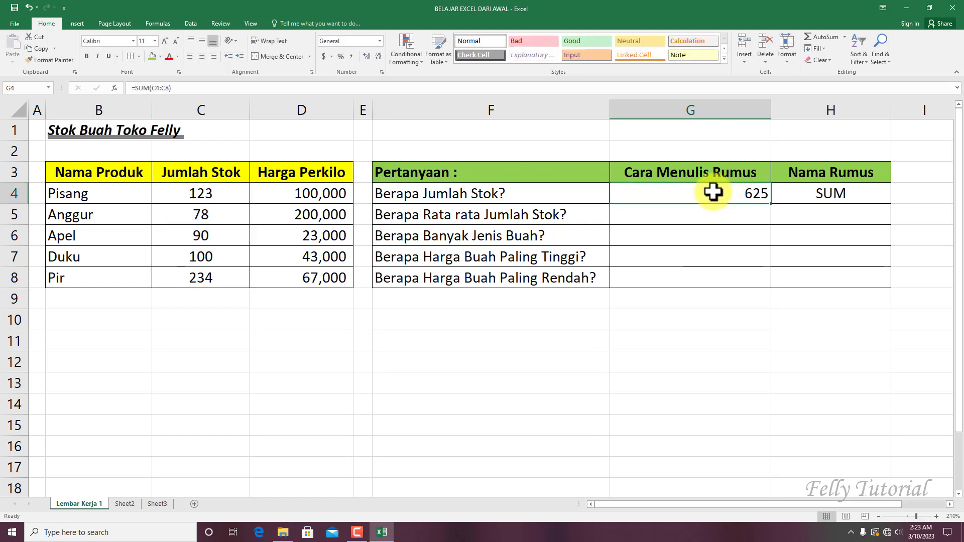
pyautogui.moveTo(715, 193); pyautogui.dragTo(719, 273)
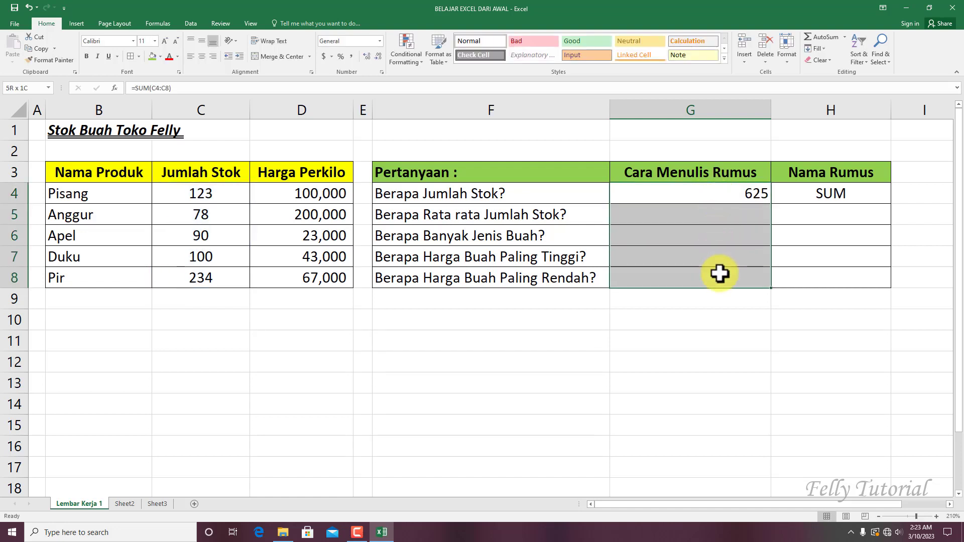
# Centre the G4:G8 answers and change Pisang's stock in C4 to 100, updating the total to 602.
pyautogui.click(204, 58)
pyautogui.click(694, 200)
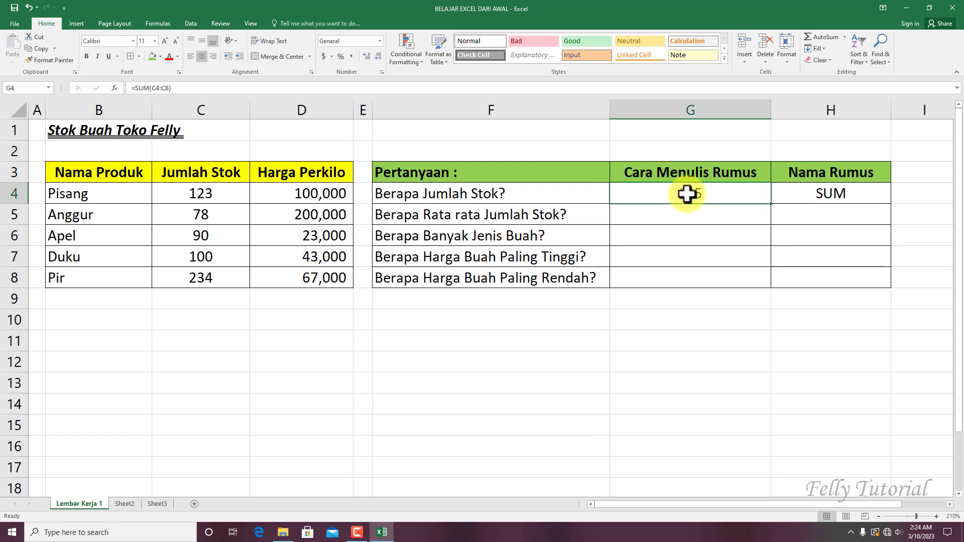
pyautogui.click(214, 197)
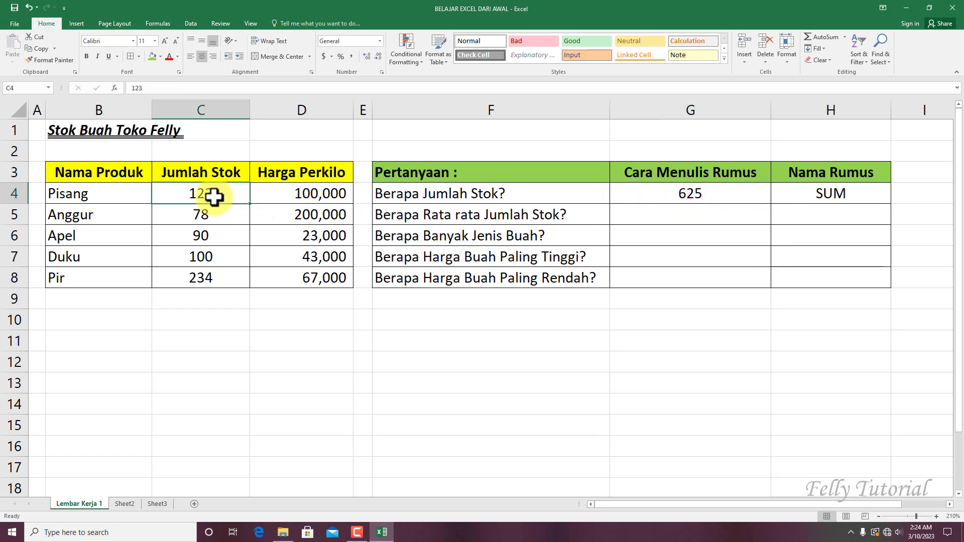
pyautogui.write('100')
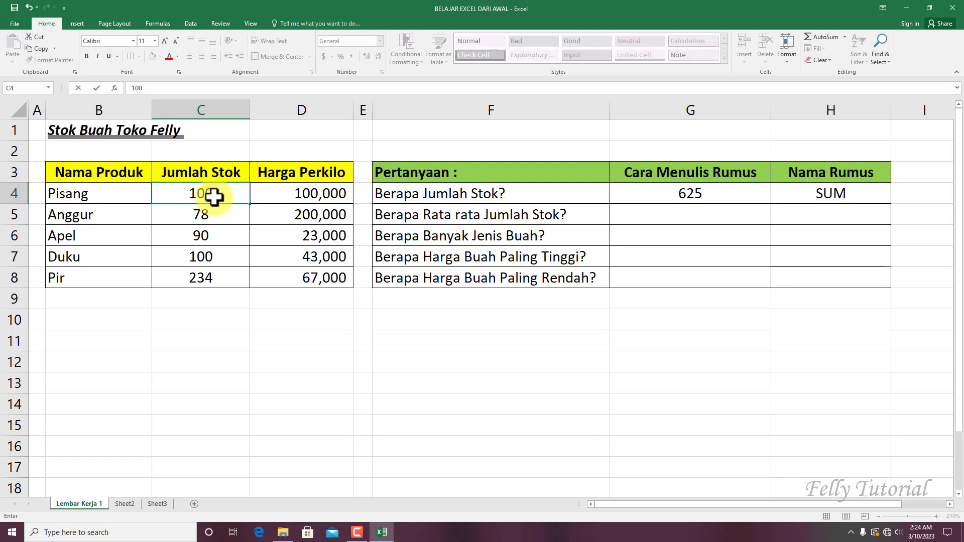
pyautogui.press('Return')
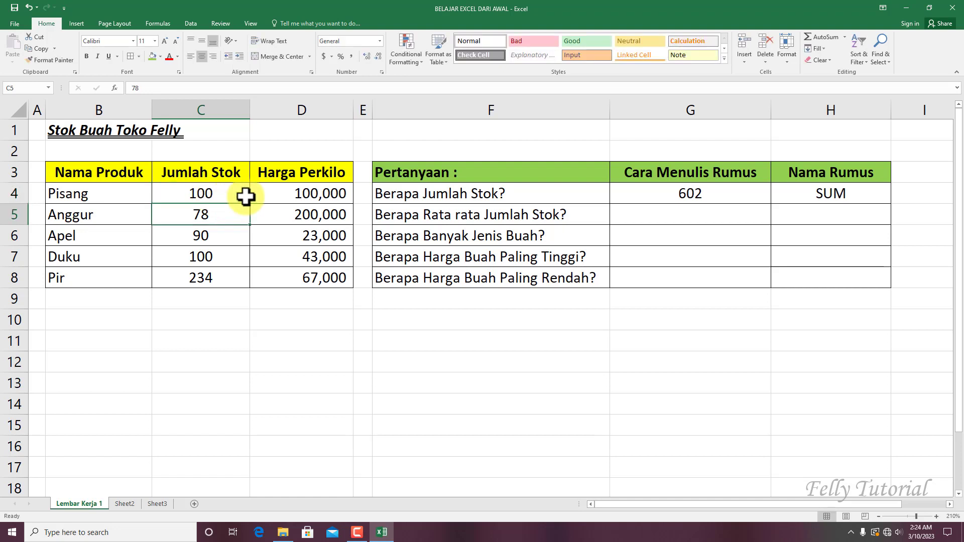
pyautogui.click(714, 197)
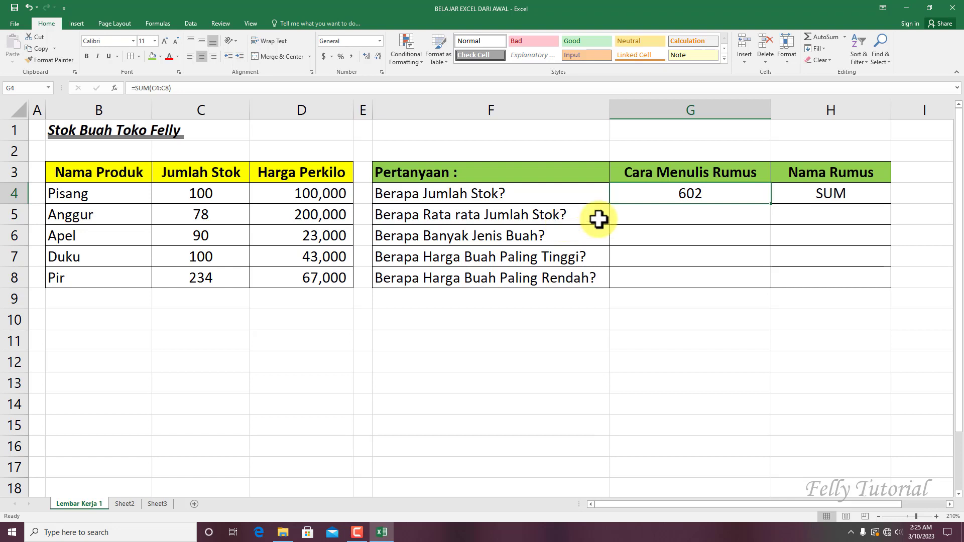
# Name the average question's formula AVERAGE in H5.
pyautogui.click(813, 217)
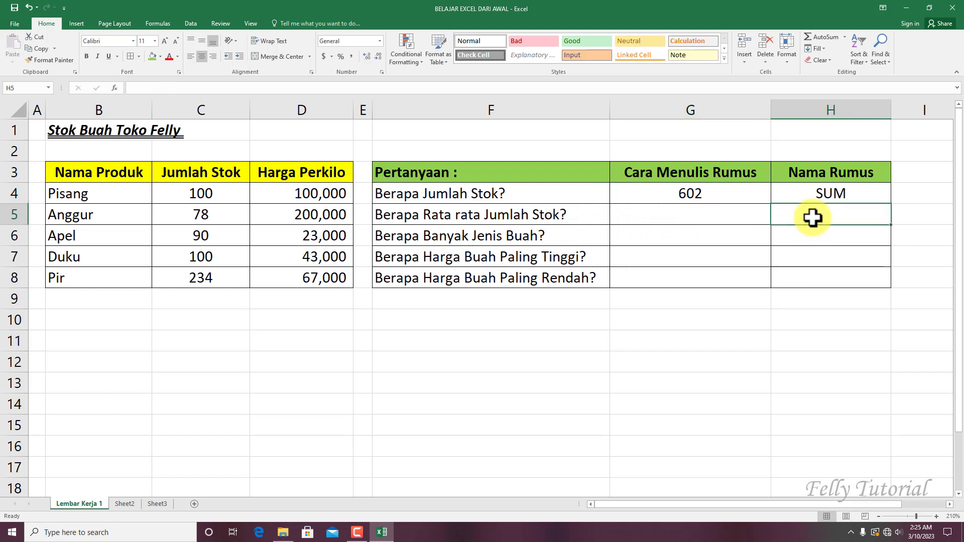
pyautogui.write('AVERA')
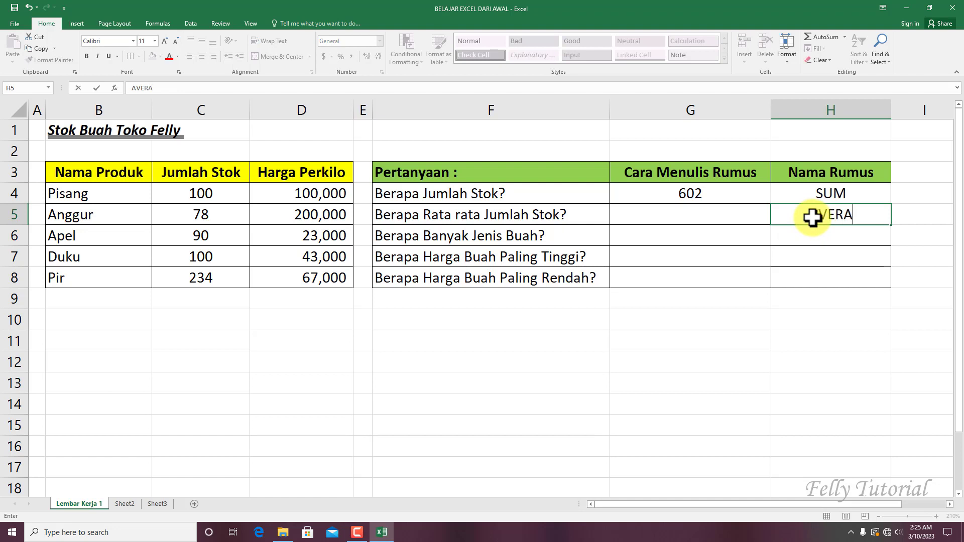
pyautogui.write('GE')
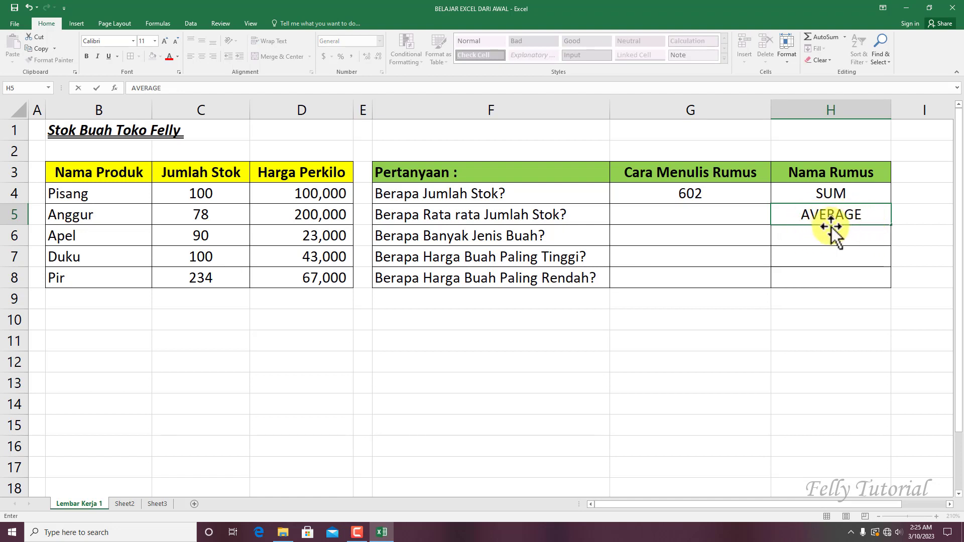
pyautogui.click(724, 214)
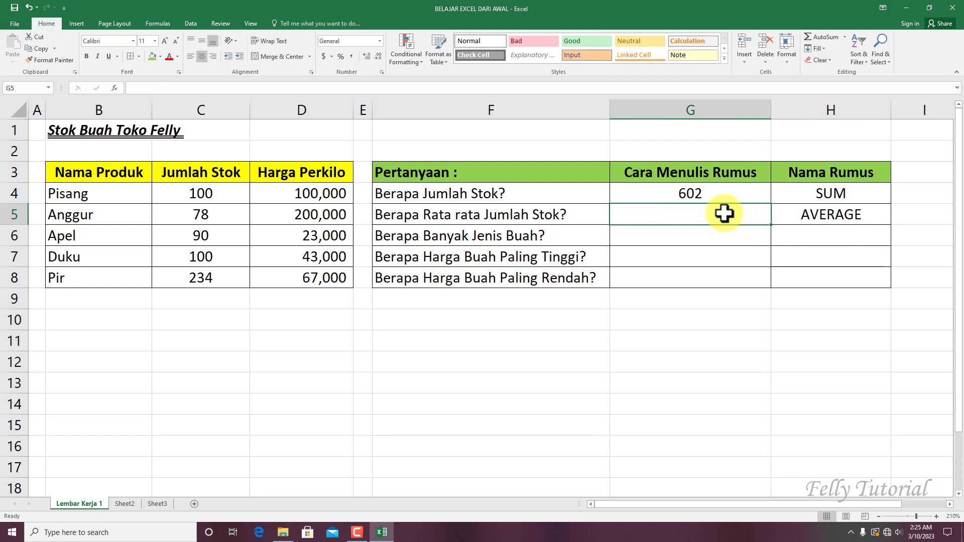
# Enter =AVERAGE(C4:C8) in G5, giving 120.4.
pyautogui.write('=')
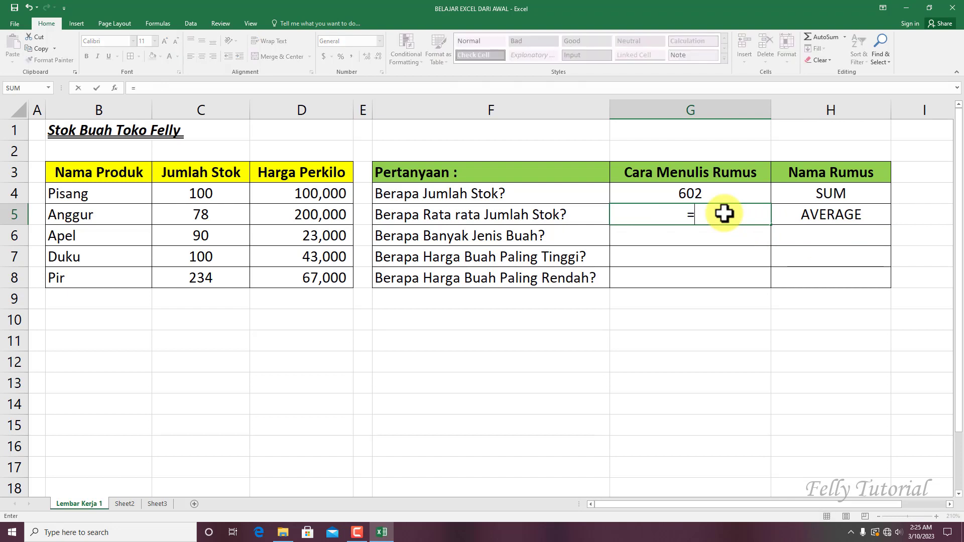
pyautogui.write('A')
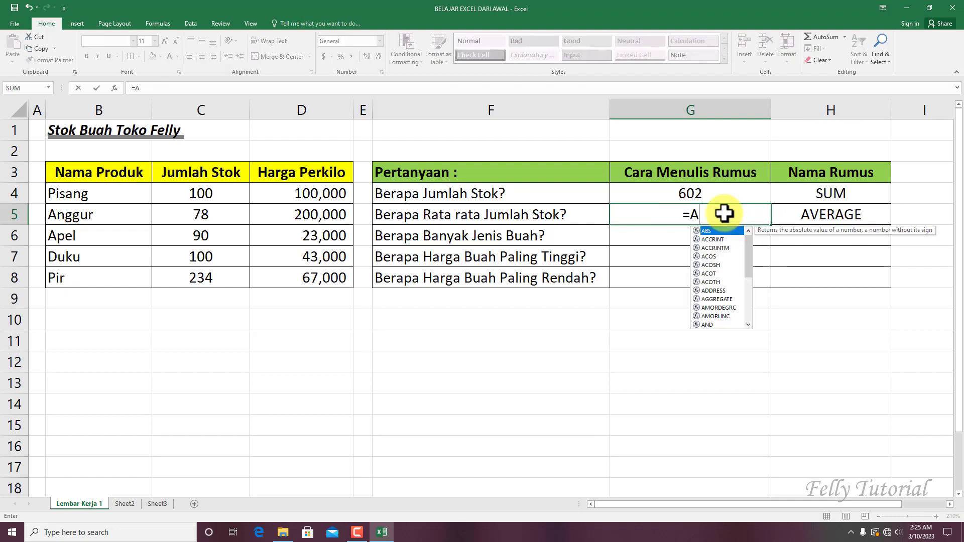
pyautogui.write('VERAG')
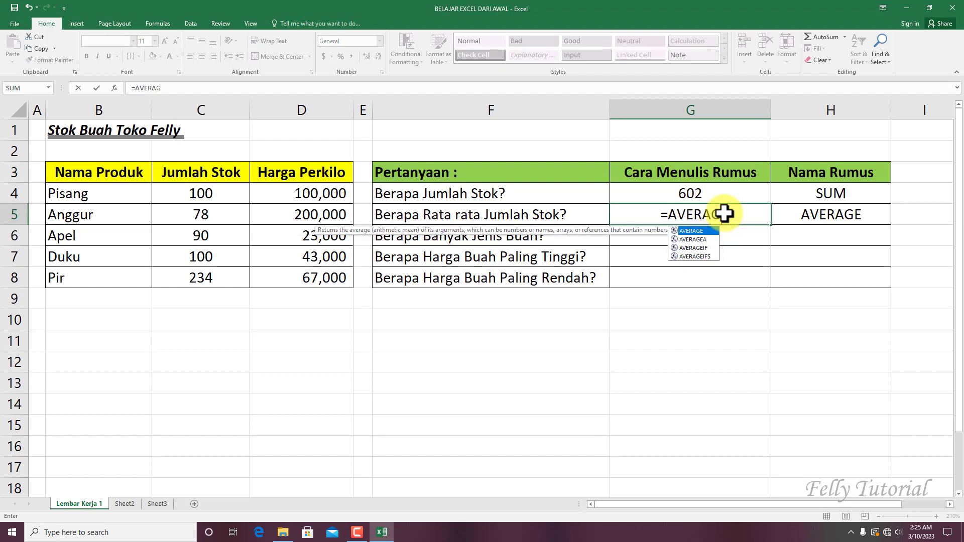
pyautogui.write('E(')
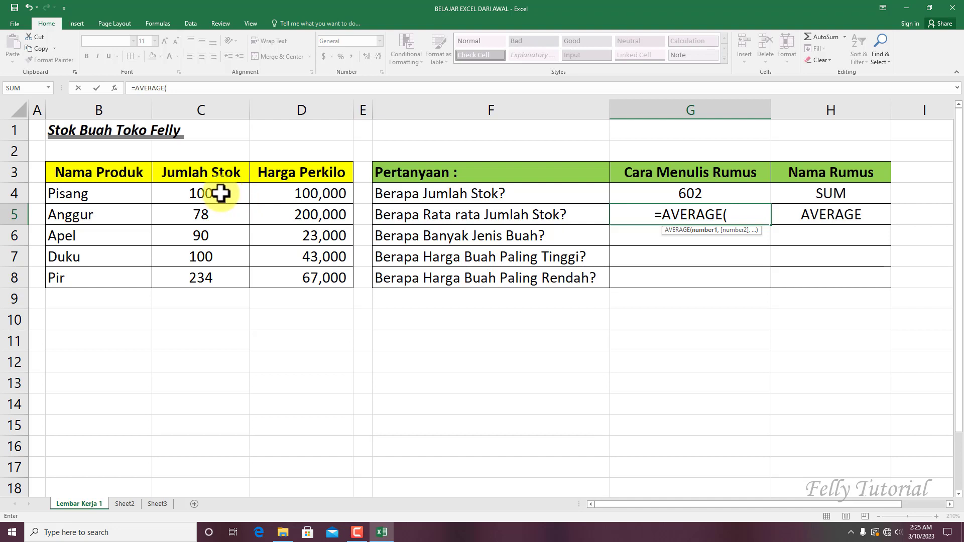
pyautogui.moveTo(220, 192); pyautogui.dragTo(240, 283)
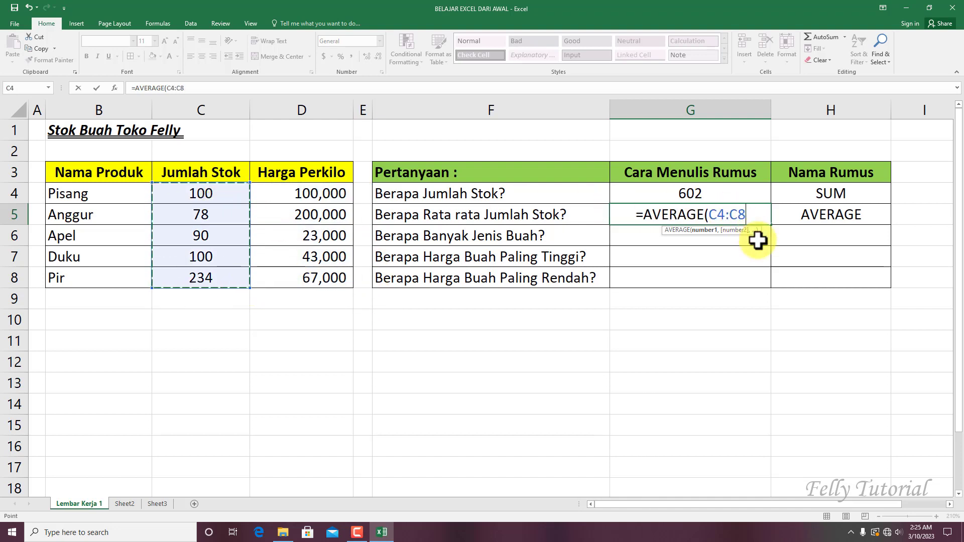
pyautogui.write(')')
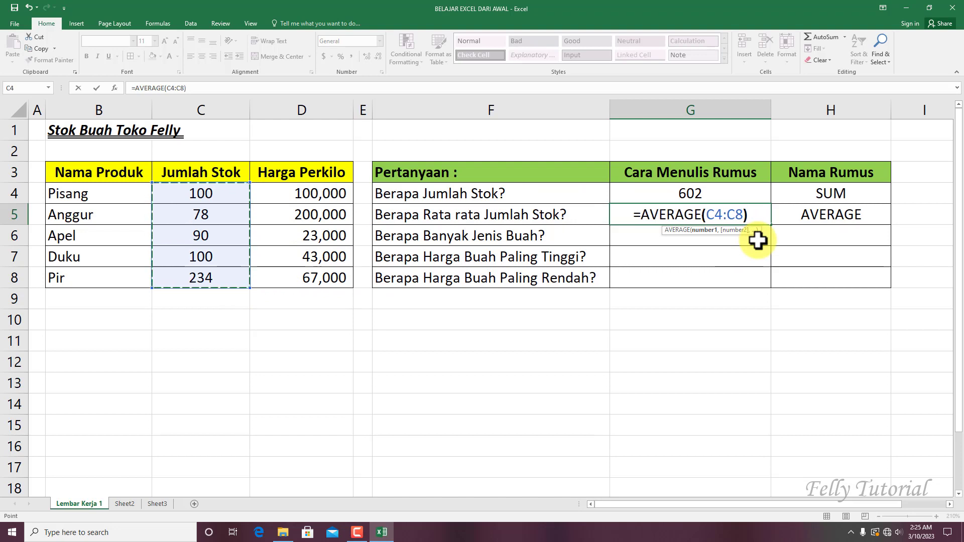
pyautogui.press('Return')
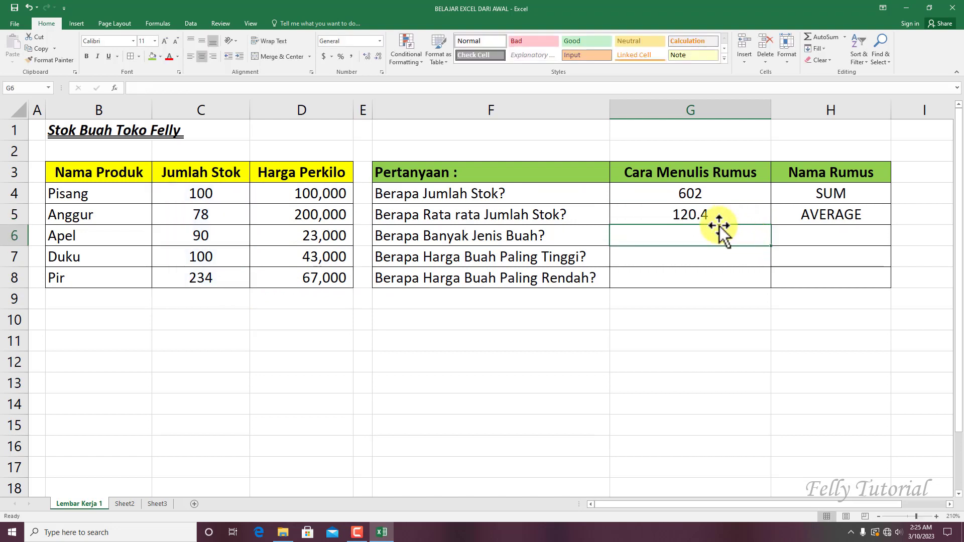
# Decrease the decimals on G5's average so it shows 120.
pyautogui.click(714, 221)
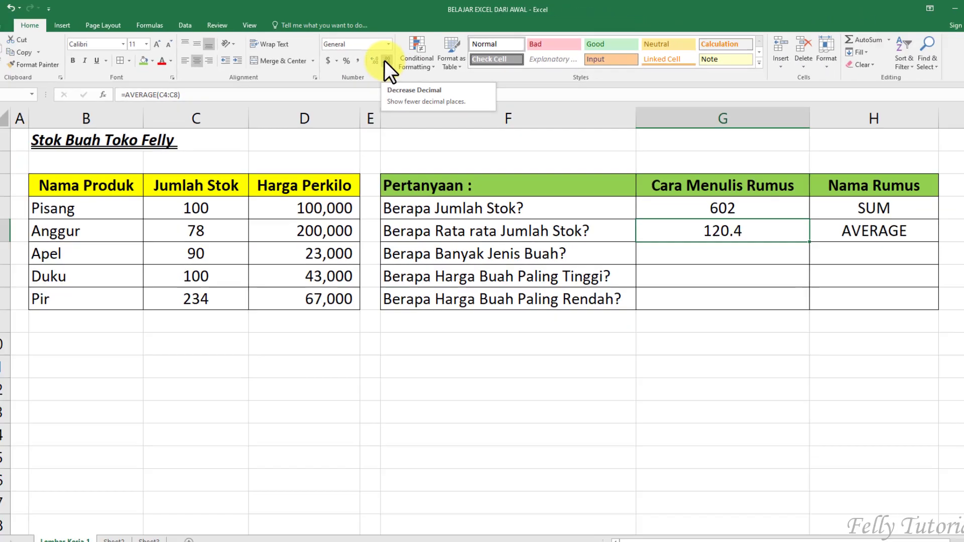
pyautogui.click(377, 56)
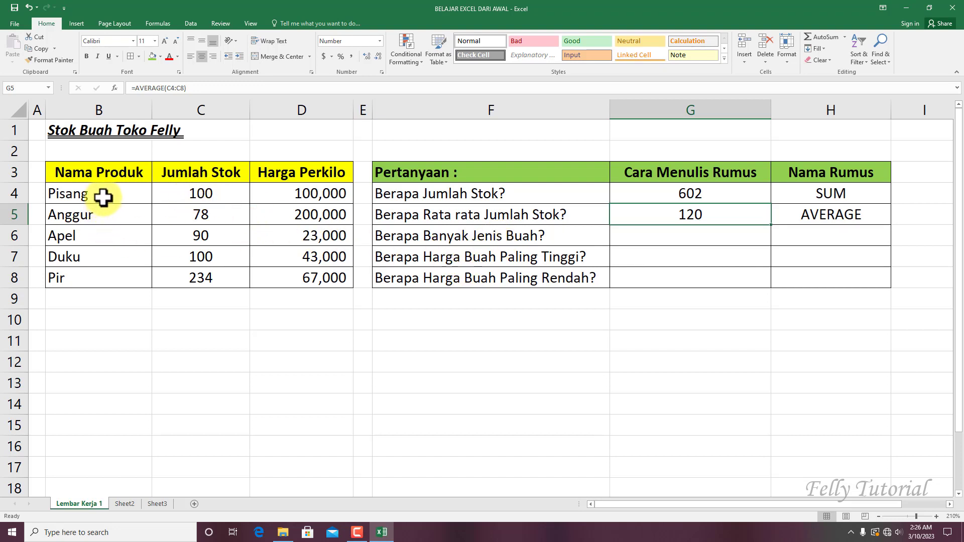
# Enter COUNT & COUNTA in H6 and autofit column H to fit the label.
pyautogui.moveTo(103, 197); pyautogui.dragTo(134, 276)
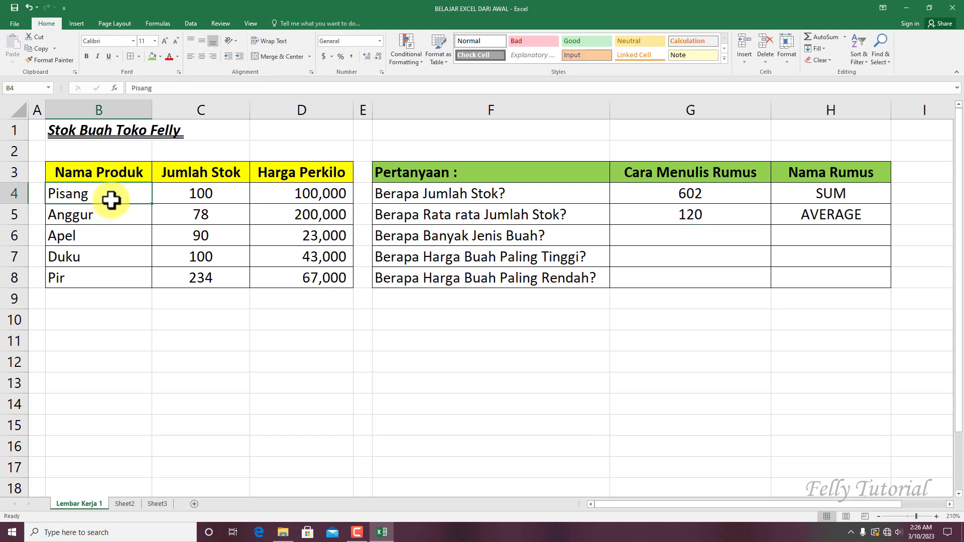
pyautogui.click(114, 234)
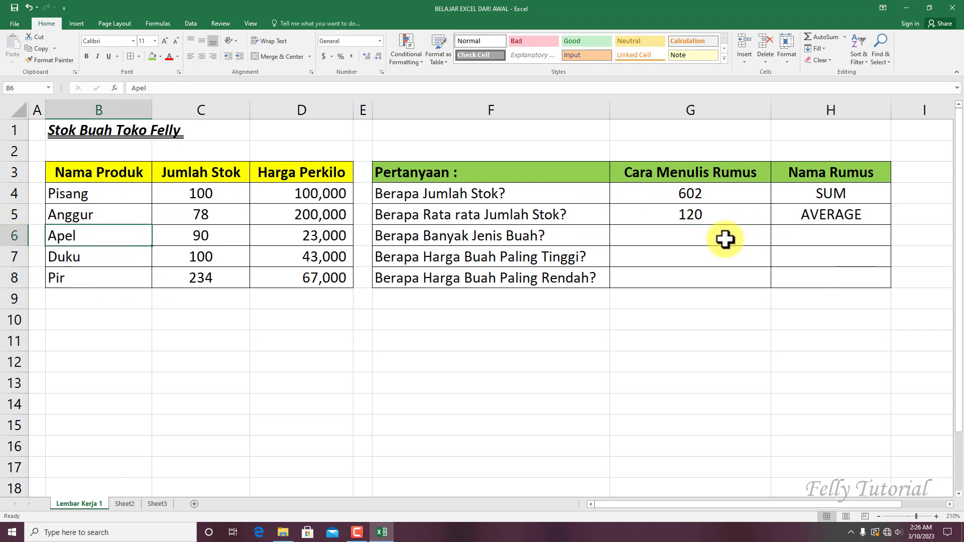
pyautogui.click(802, 240)
pyautogui.write('C')
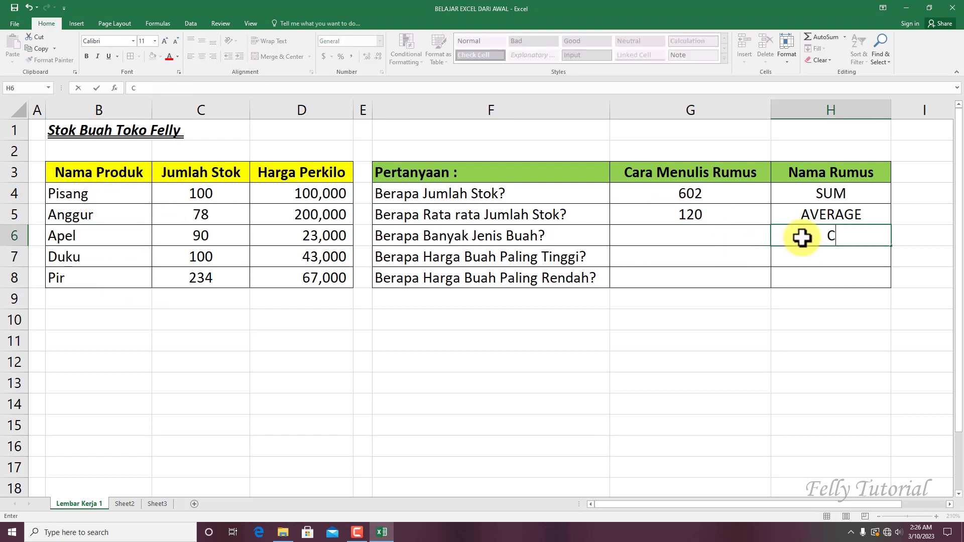
pyautogui.write('OUNT &')
pyautogui.write(' COUN')
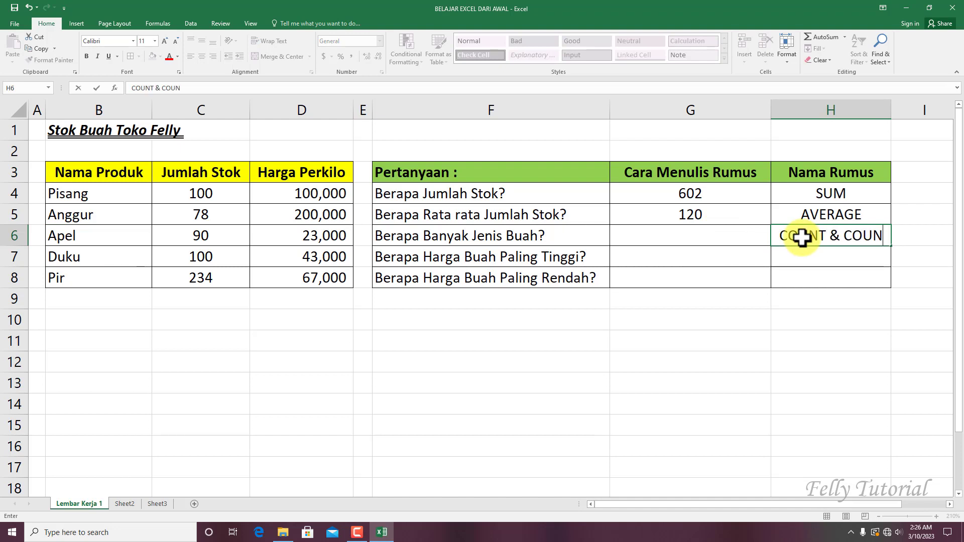
pyautogui.write('TA')
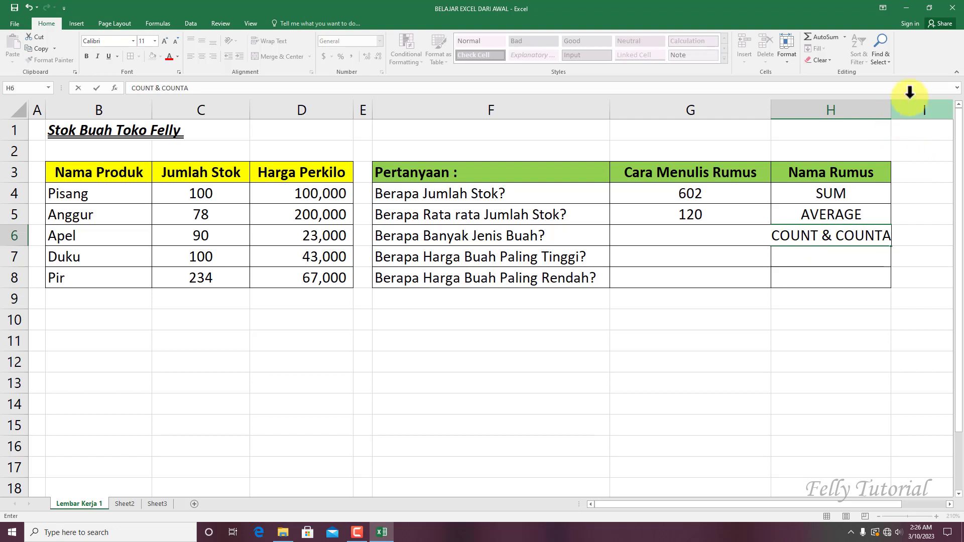
pyautogui.click(880, 109)
pyautogui.doubleClick(892, 110)
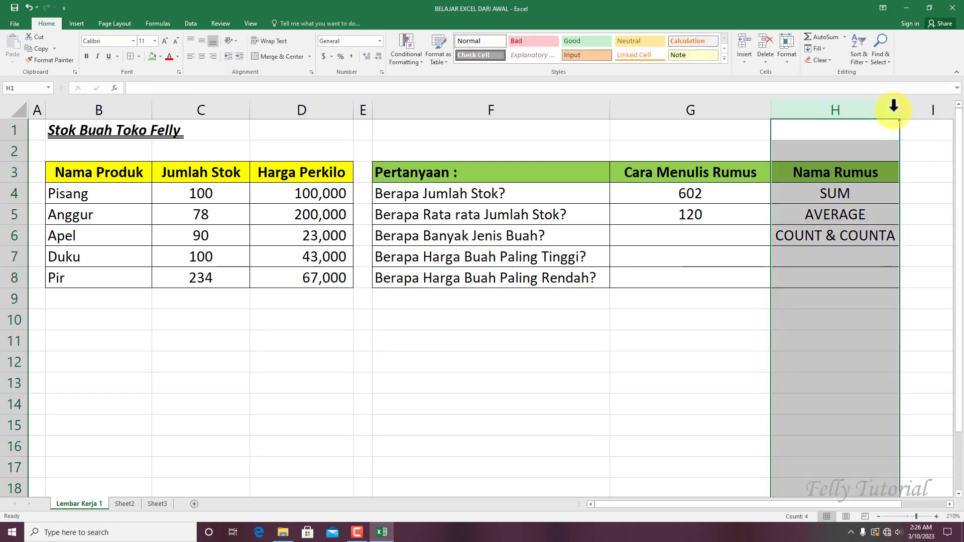
pyautogui.click(799, 237)
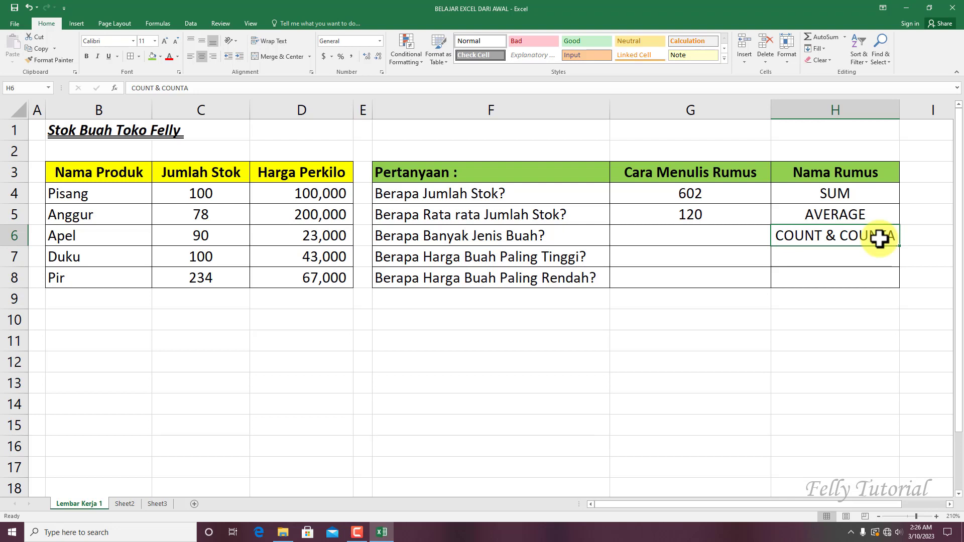
pyautogui.click(711, 239)
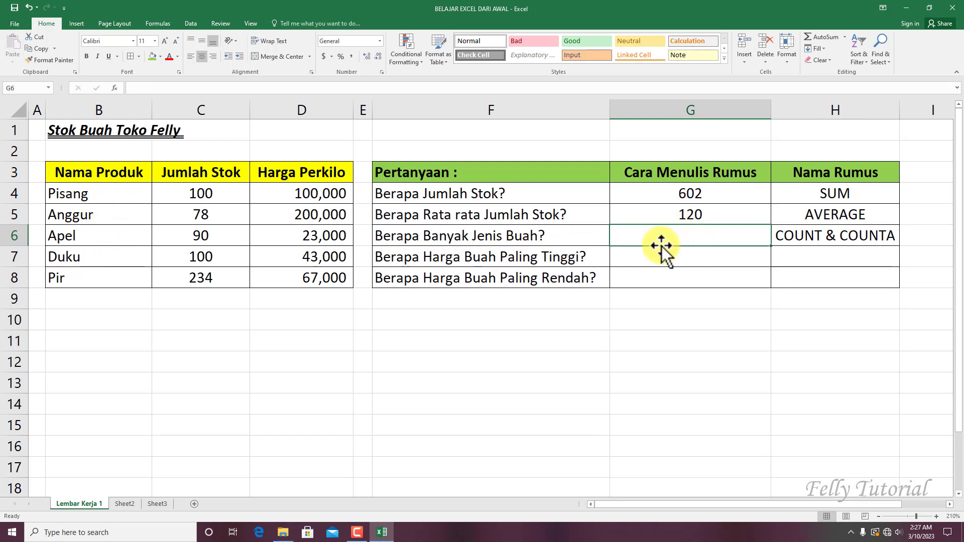
# Enter =COUNTA(B4:B8) in G6 to count the fruit names, giving 5.
pyautogui.write('=')
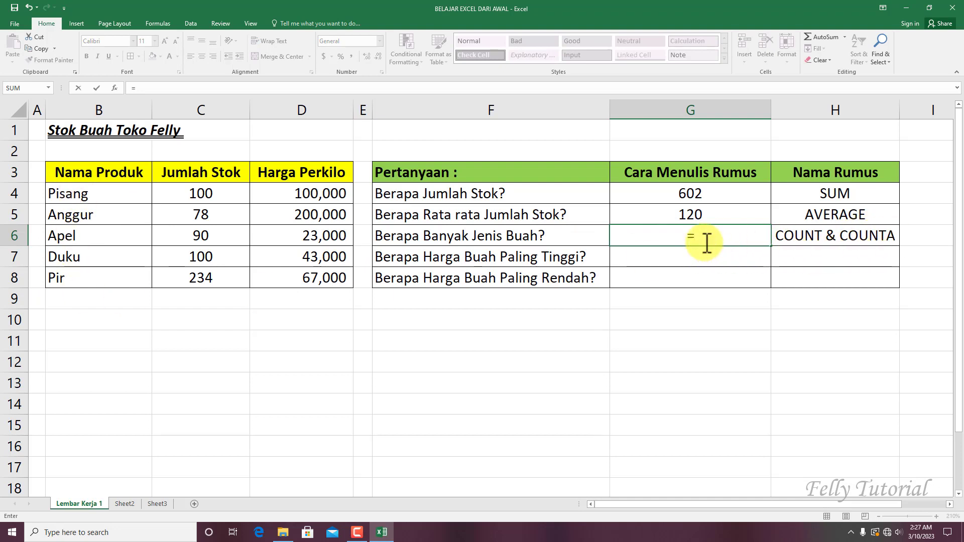
pyautogui.write('COU')
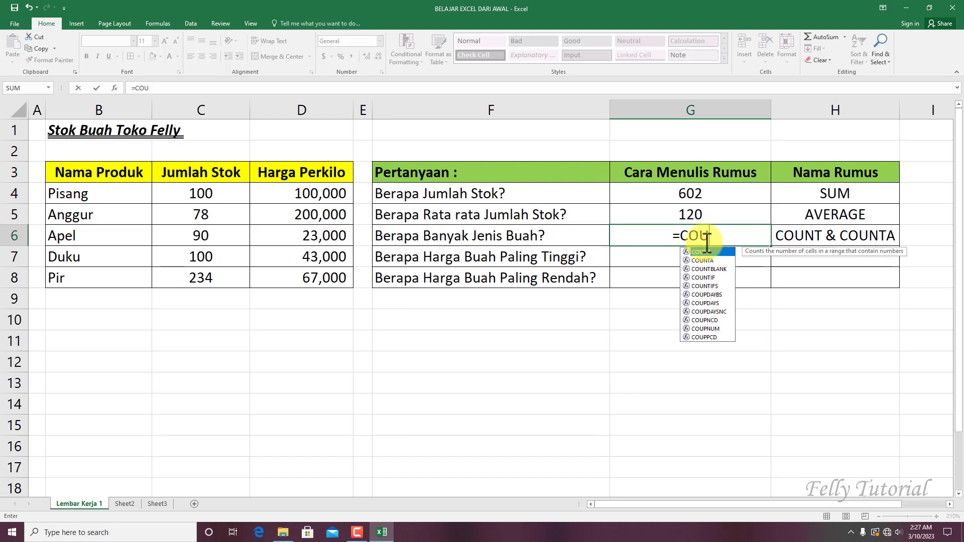
pyautogui.write('NTA(')
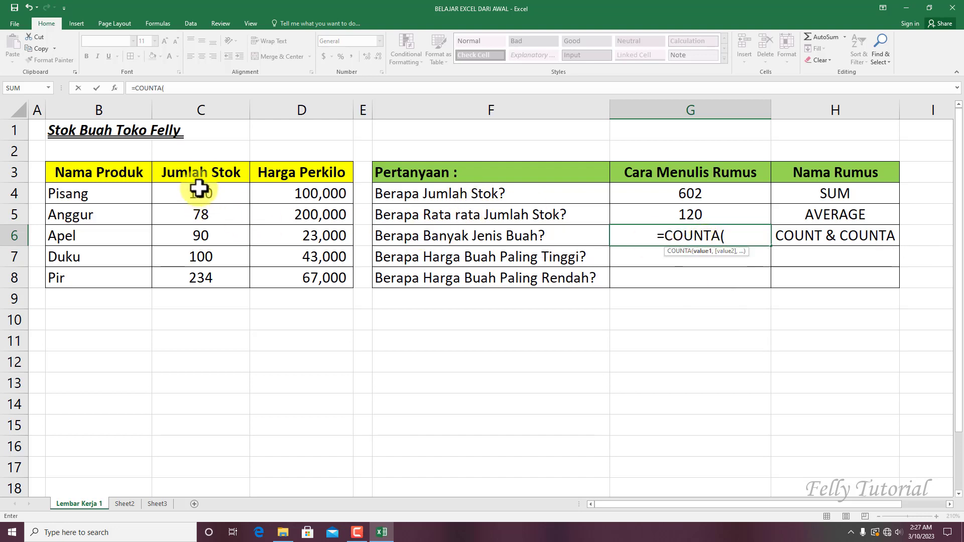
pyautogui.moveTo(112, 194); pyautogui.dragTo(108, 282)
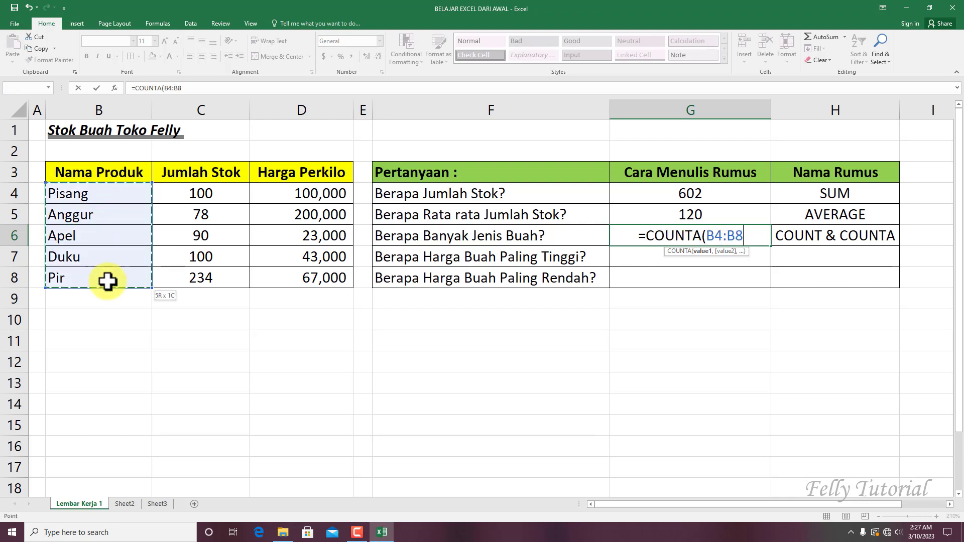
pyautogui.write(')')
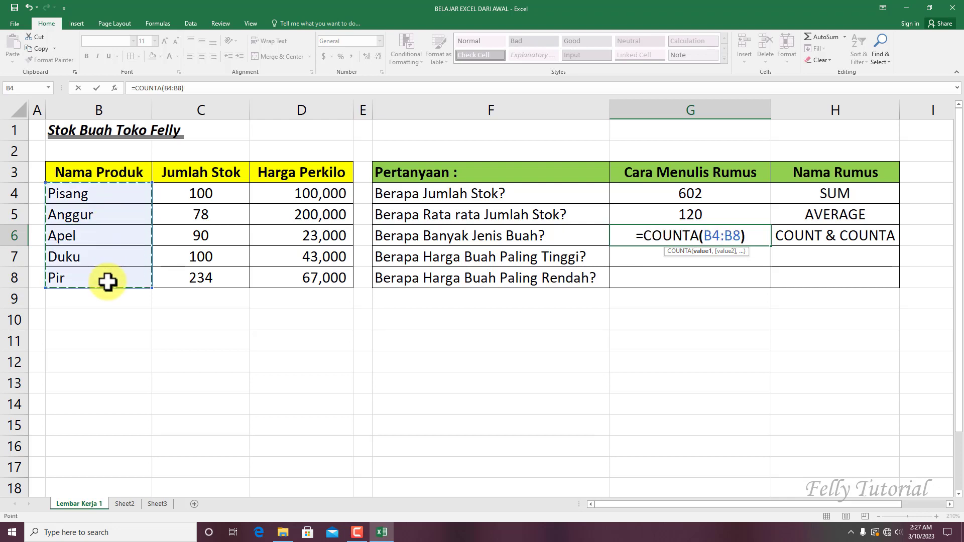
pyautogui.press('Return')
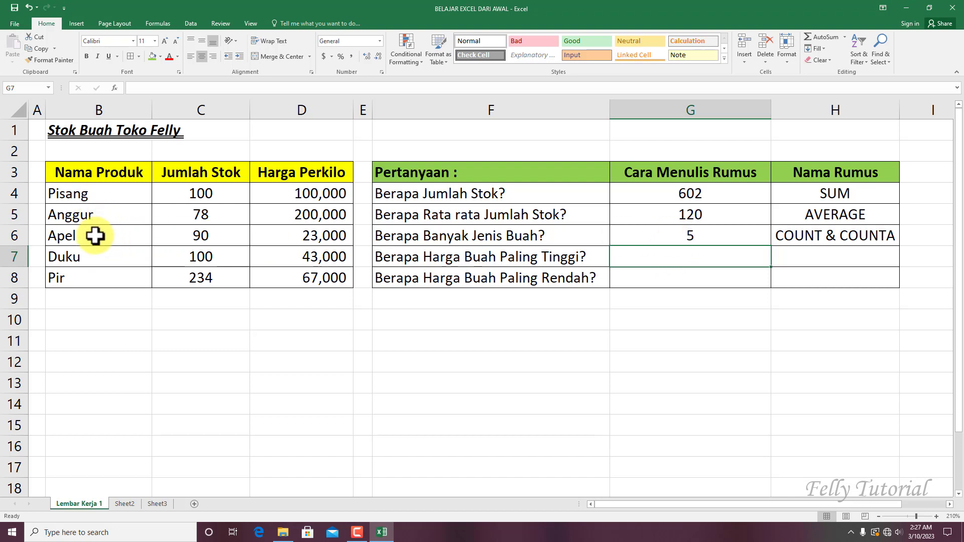
pyautogui.click(695, 239)
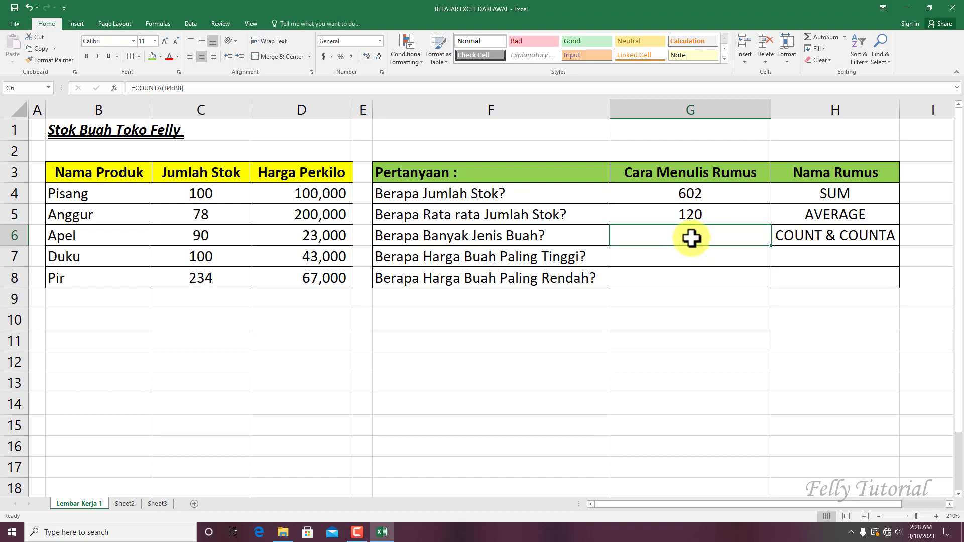
# Replace G6's formula with =COUNT(C4:C8), still giving 5.
pyautogui.press('Delete')
pyautogui.write('=CO')
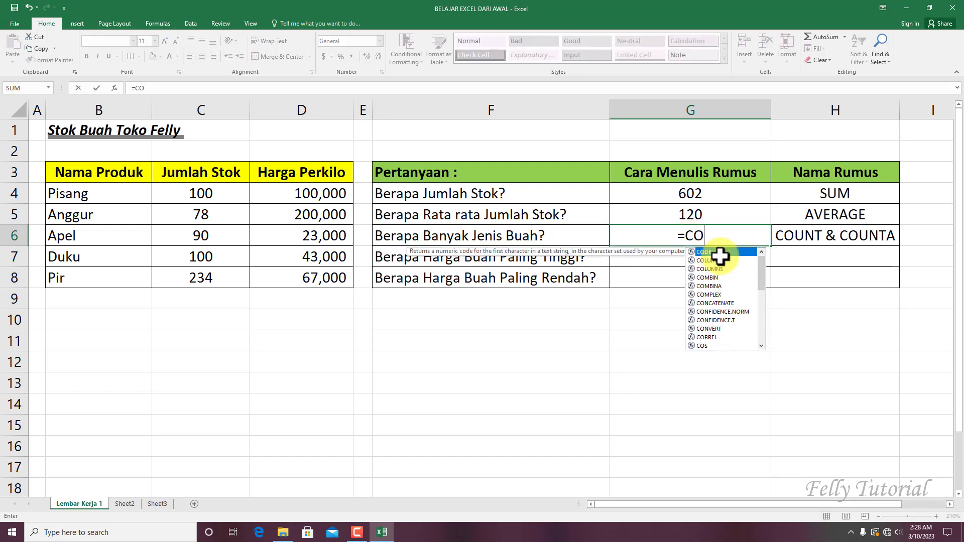
pyautogui.write('UNT(')
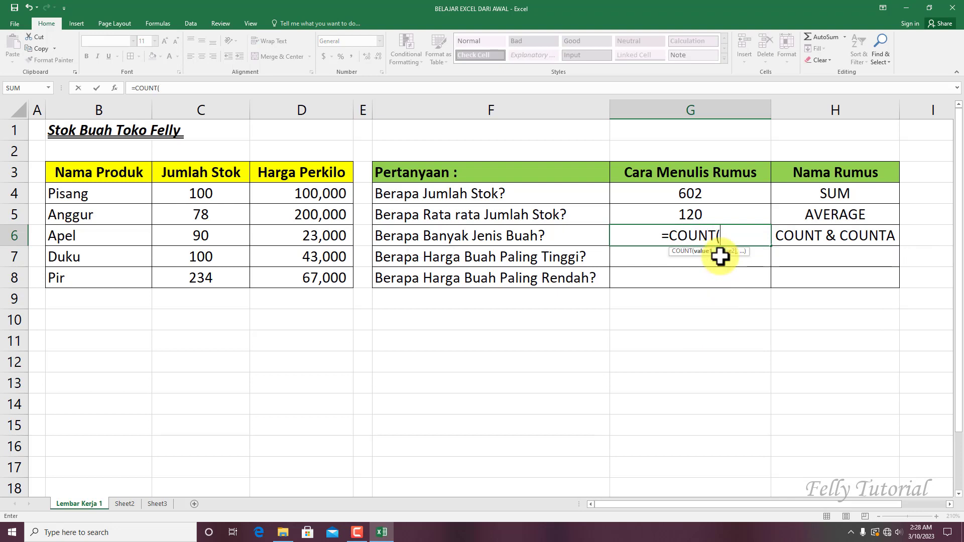
pyautogui.moveTo(209, 193); pyautogui.dragTo(208, 274)
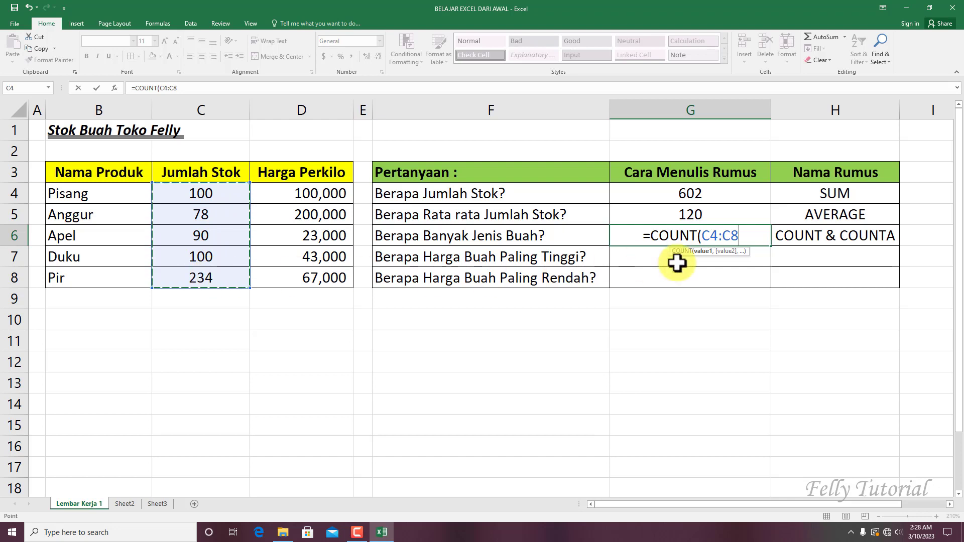
pyautogui.write(')')
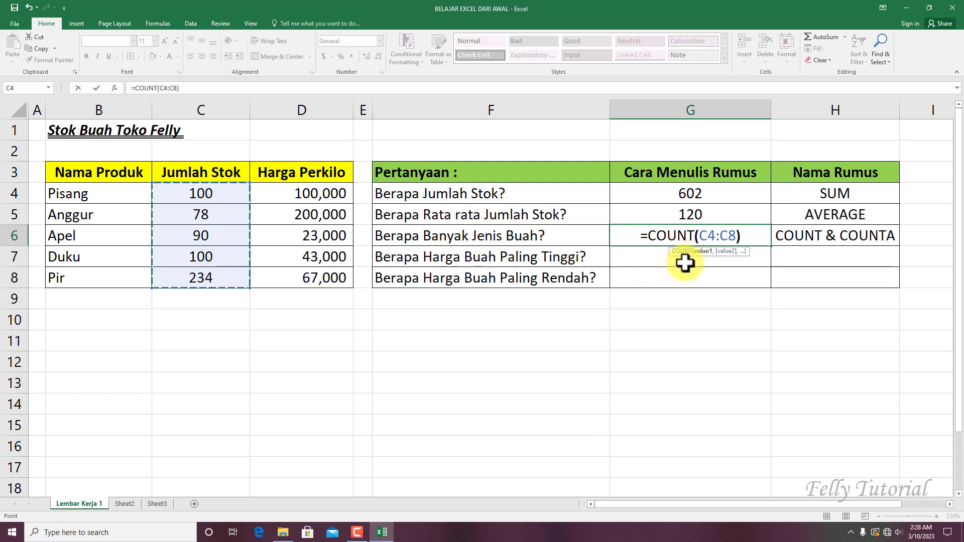
pyautogui.press('Return')
pyautogui.click(680, 236)
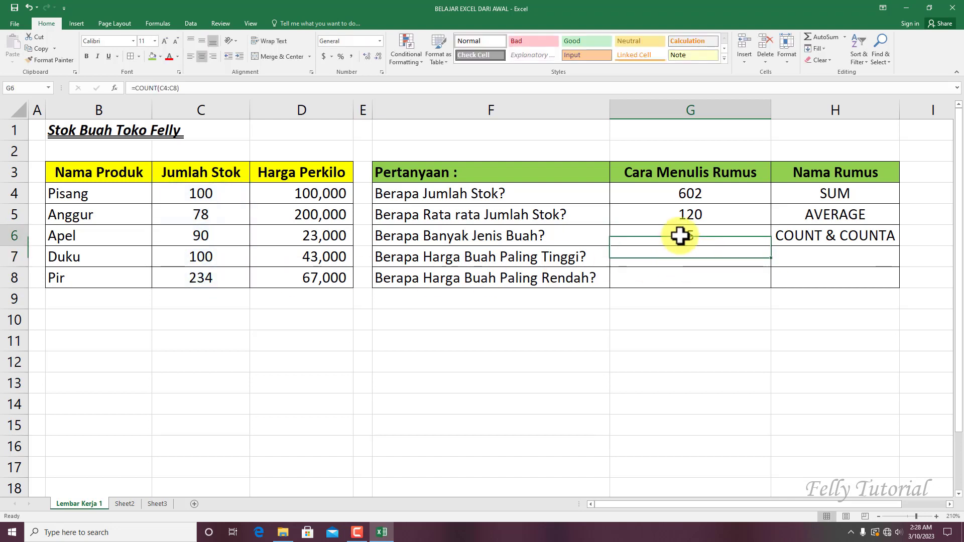
# Step through the counted stock values C4:C8, then select H7 for the next formula name.
pyautogui.click(201, 192)
pyautogui.click(203, 213)
pyautogui.click(203, 239)
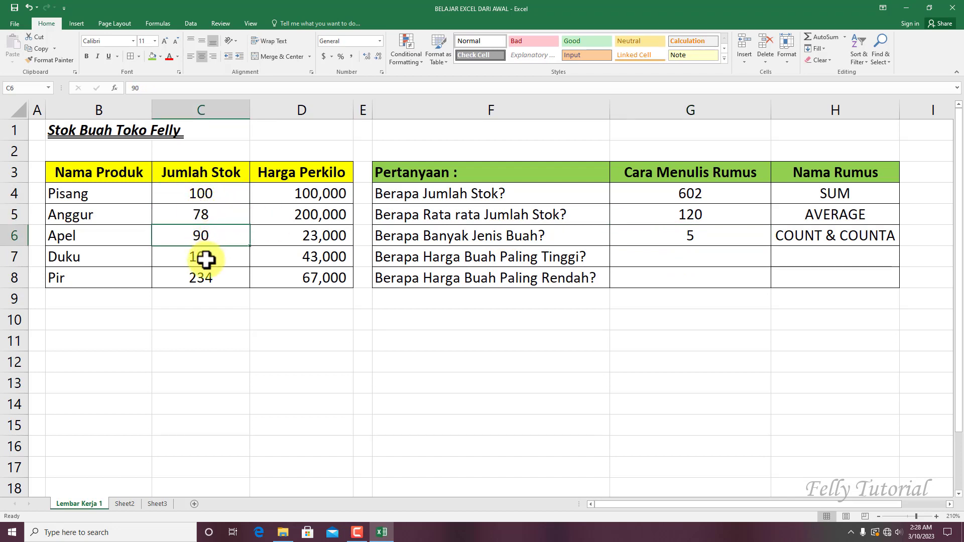
pyautogui.click(206, 258)
pyautogui.click(202, 280)
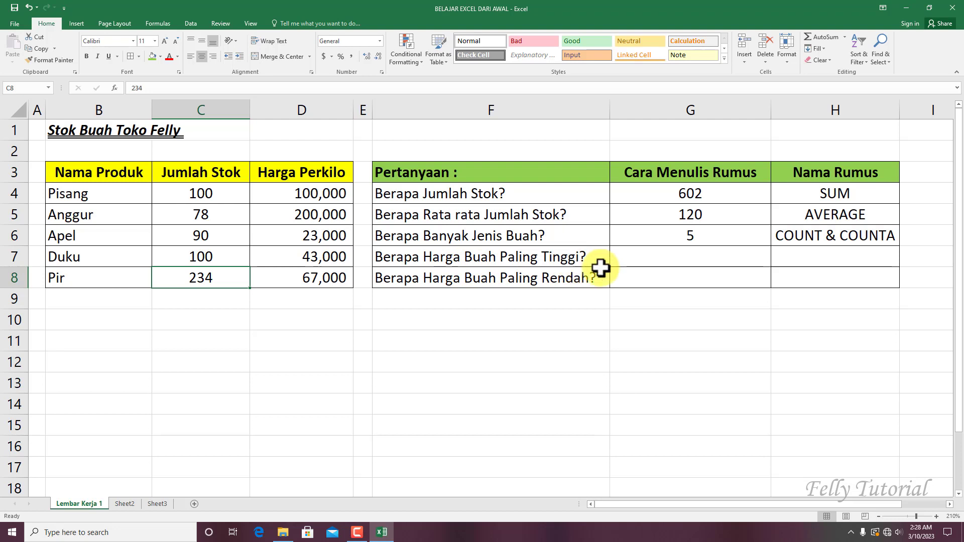
pyautogui.click(830, 259)
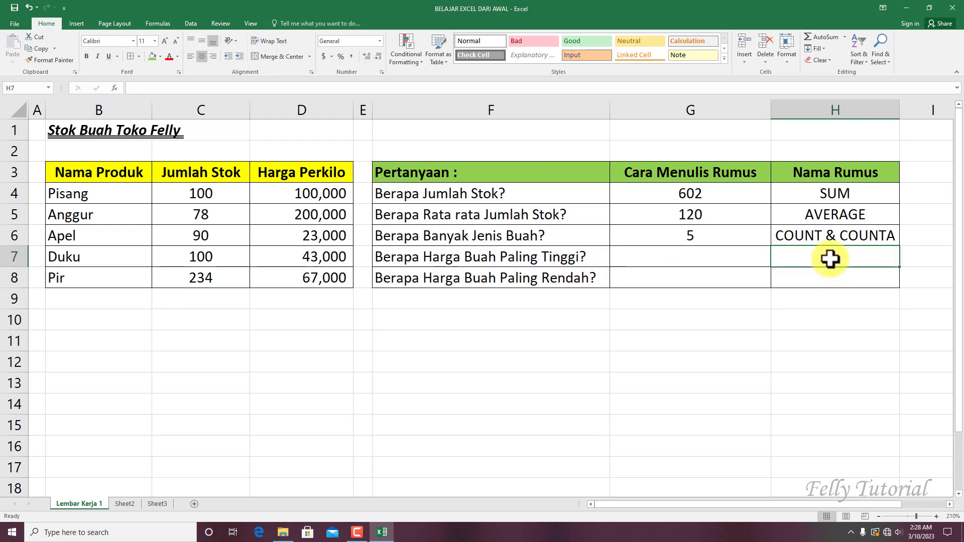
# Label H7 'MAX' and enter =MAX(D4:D8) in G7, returning the highest price 200,000.
pyautogui.write('MAX')
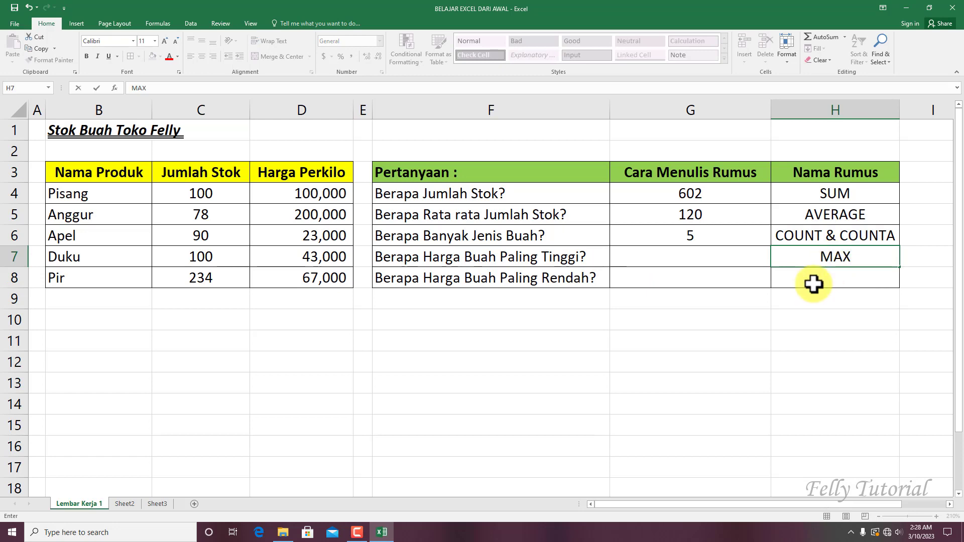
pyautogui.click(688, 259)
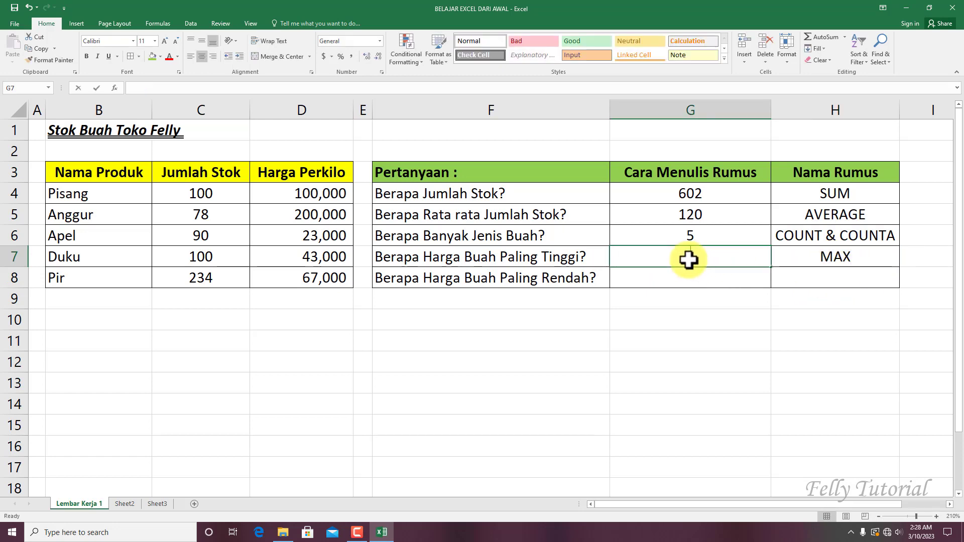
pyautogui.write('=MAX')
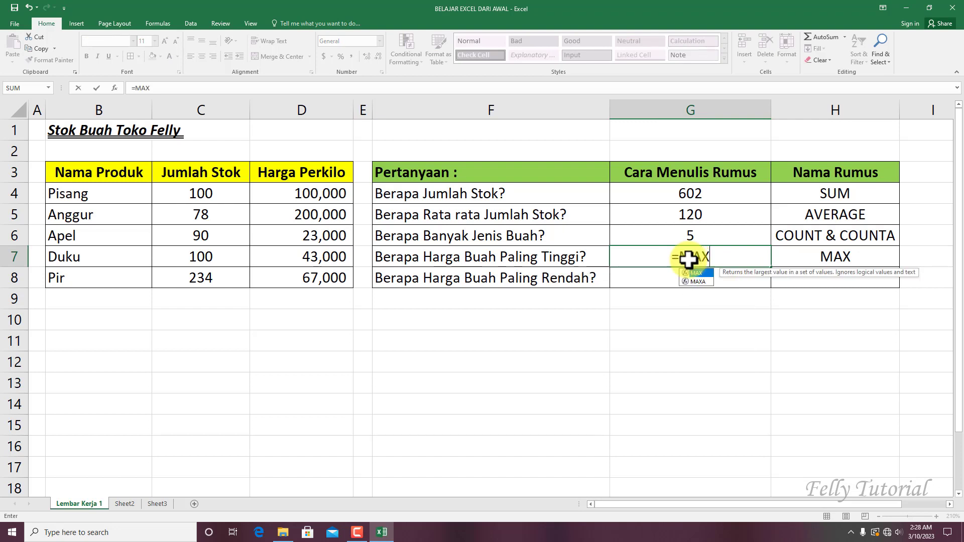
pyautogui.write('(')
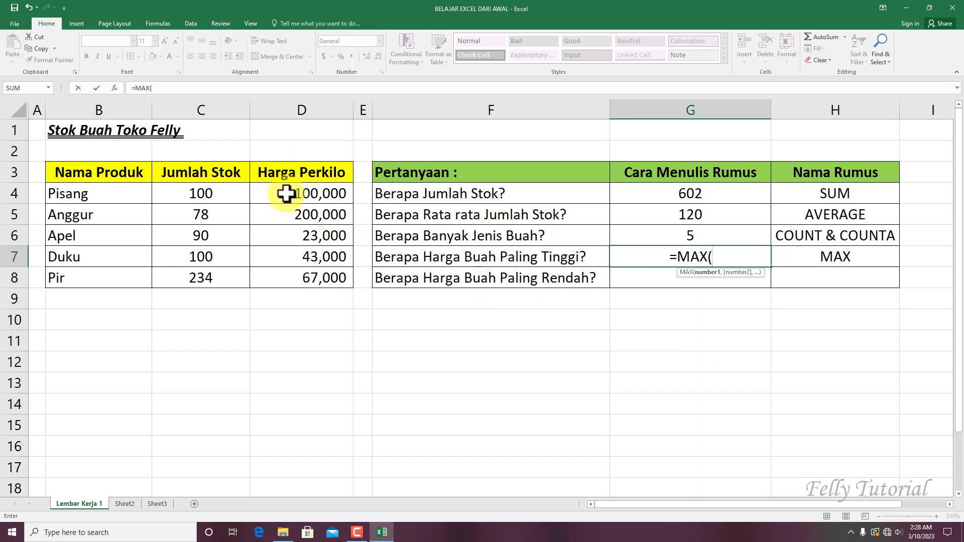
pyautogui.moveTo(286, 193); pyautogui.dragTo(292, 277)
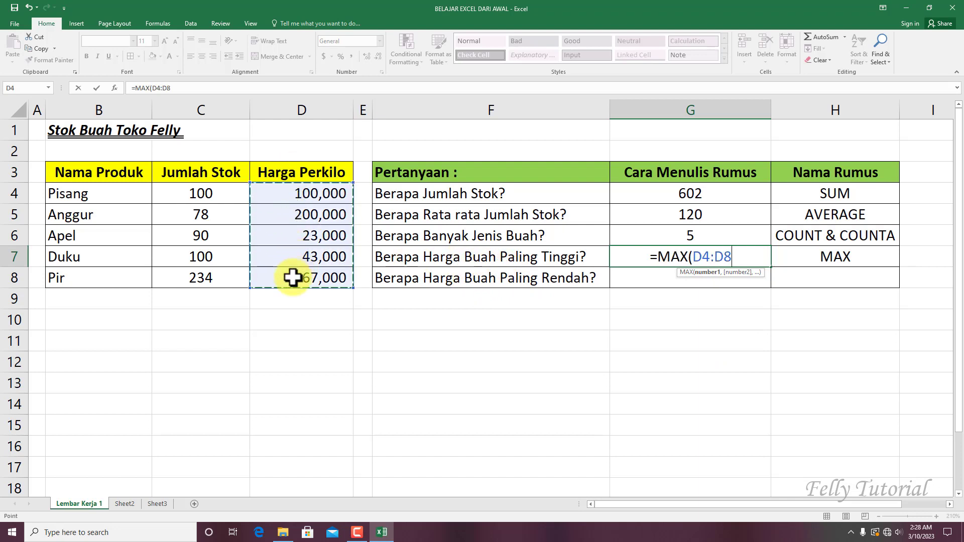
pyautogui.write(')')
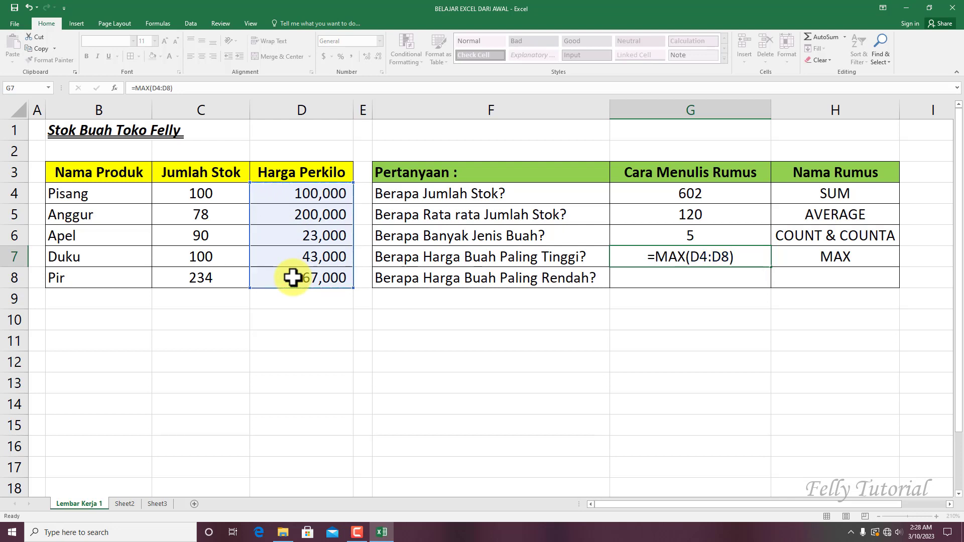
pyautogui.press('Return')
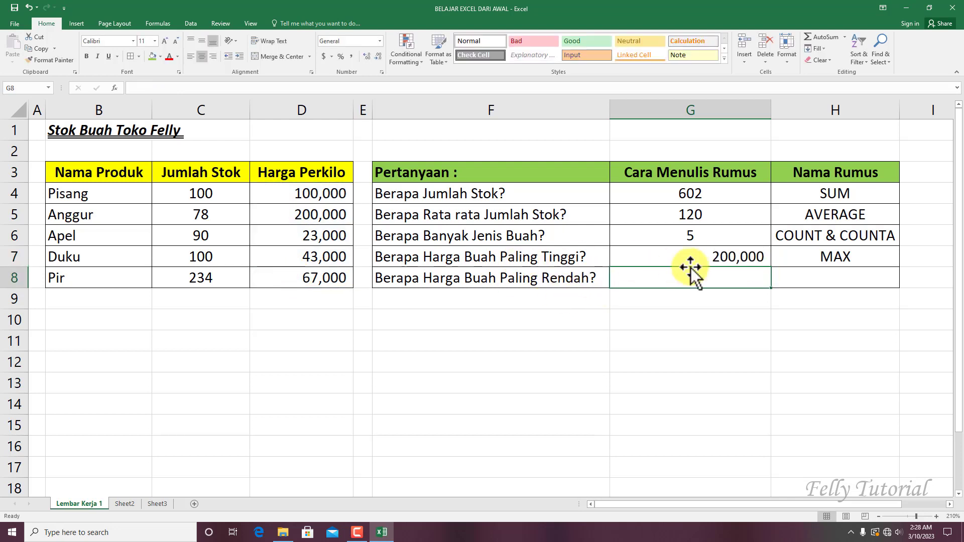
pyautogui.click(698, 257)
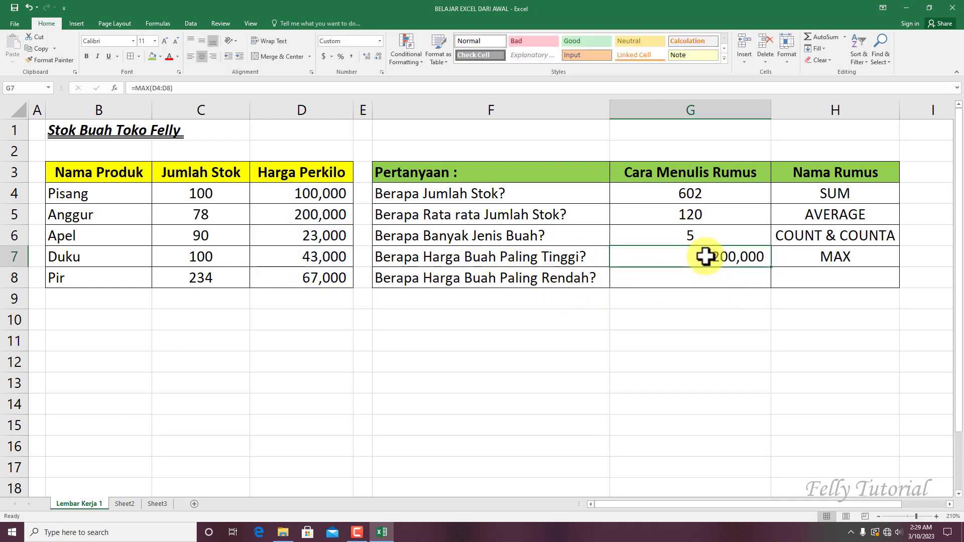
pyautogui.click(315, 216)
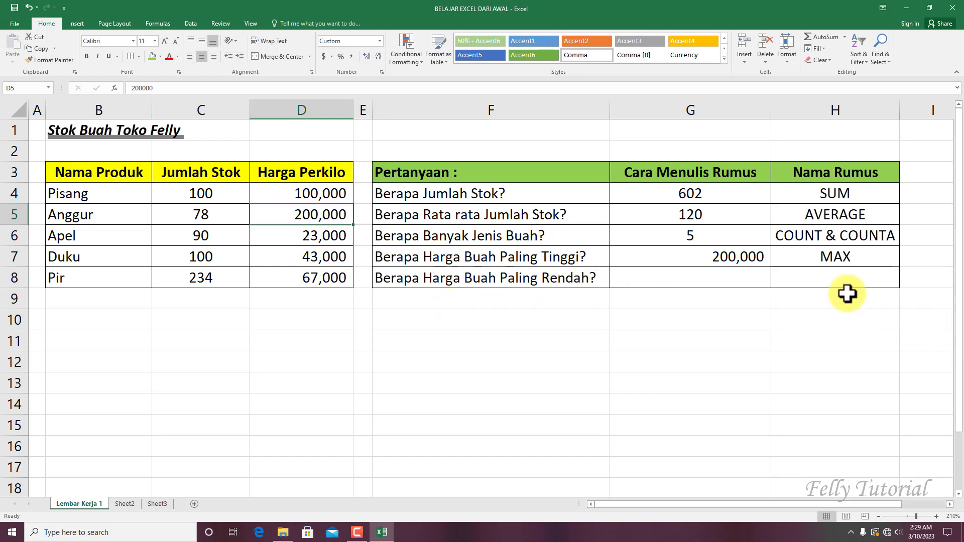
pyautogui.click(834, 279)
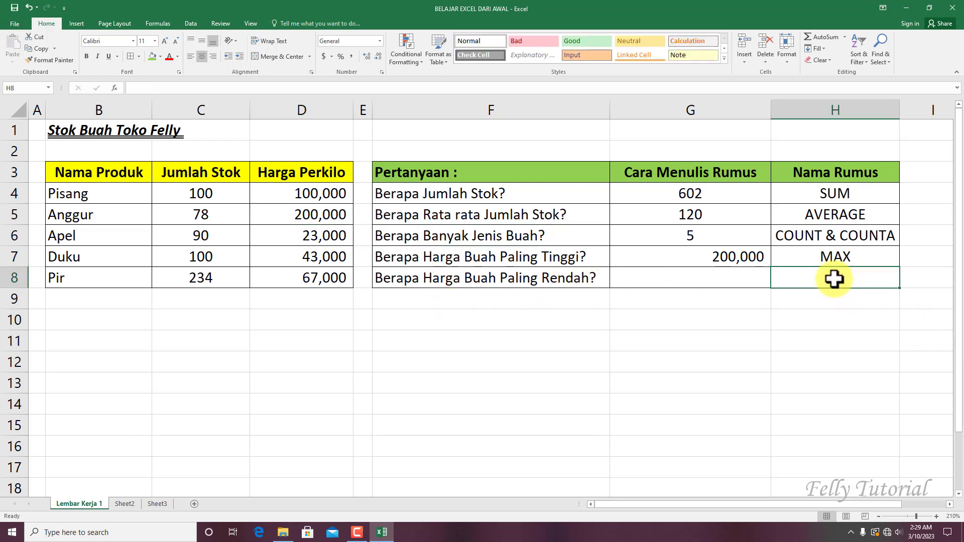
# Label H8 'MIN' and enter =MIN(D4:D8) in G8, returning the lowest price 23,000.
pyautogui.write('MIN')
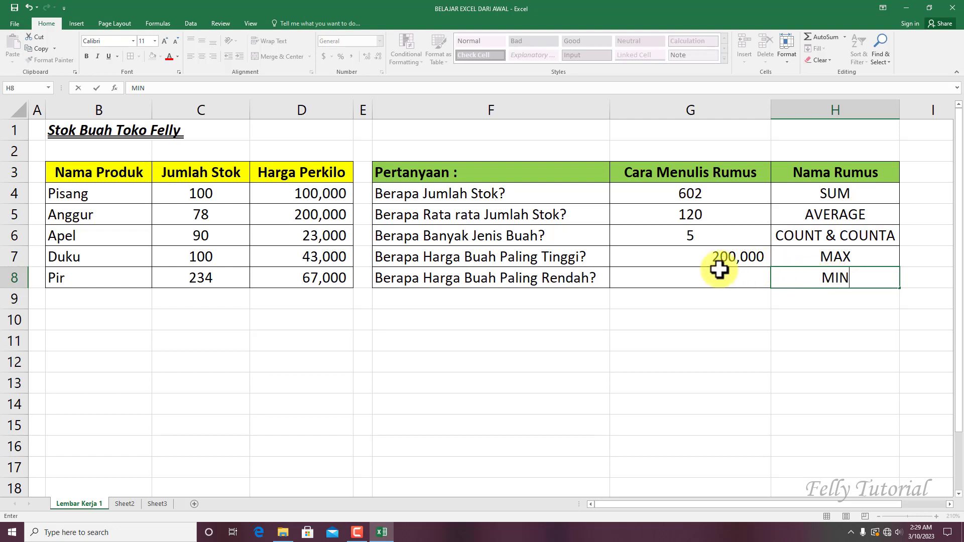
pyautogui.click(708, 279)
pyautogui.write('=')
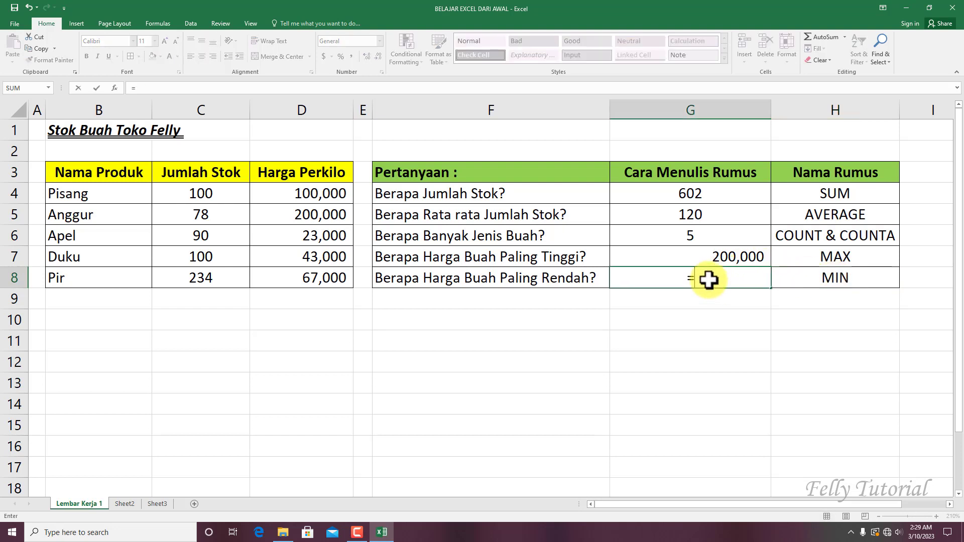
pyautogui.write('MIN')
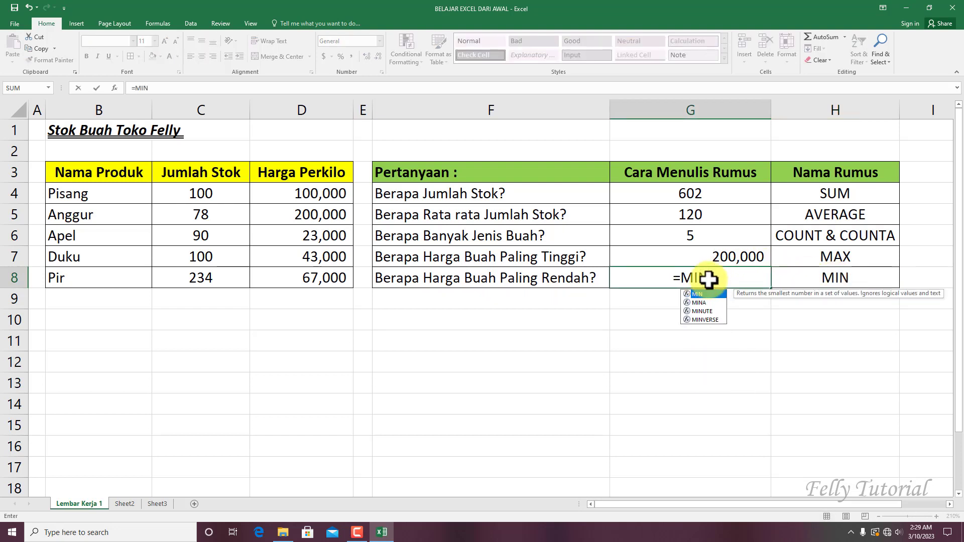
pyautogui.write('(')
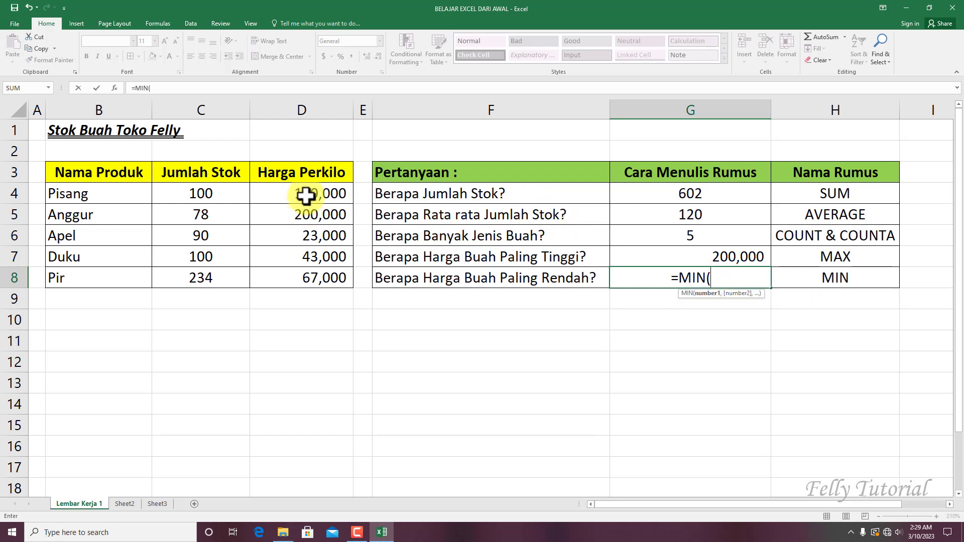
pyautogui.moveTo(306, 199); pyautogui.dragTo(319, 278)
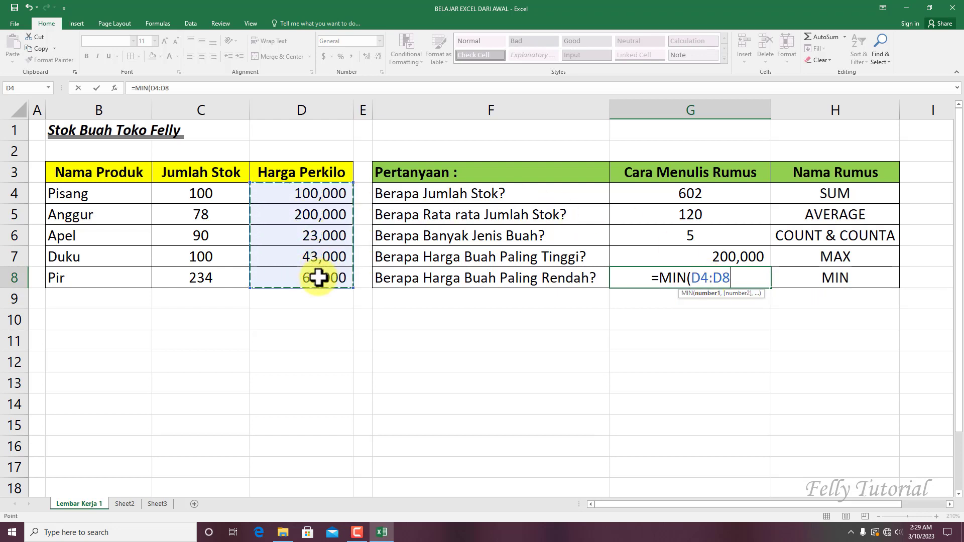
pyautogui.write(')')
pyautogui.press('Return')
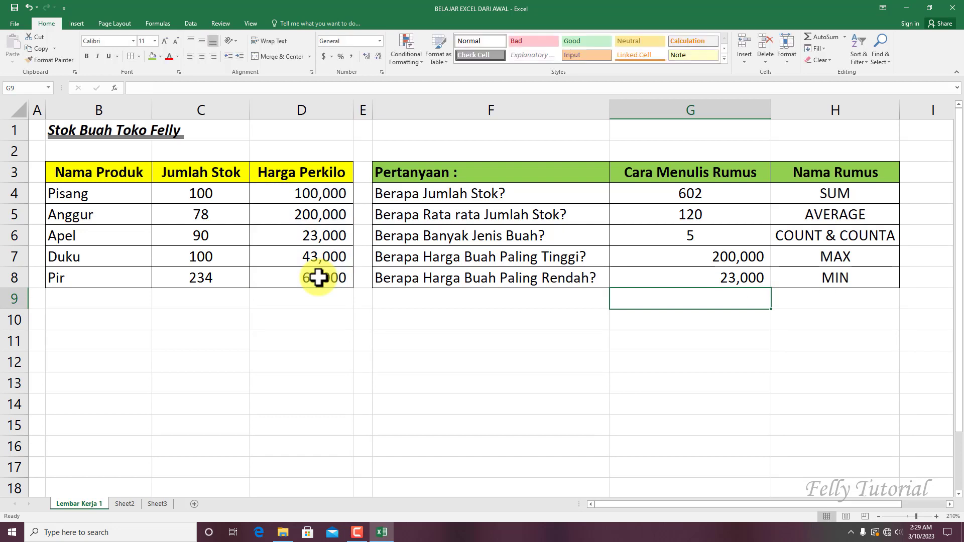
pyautogui.click(721, 279)
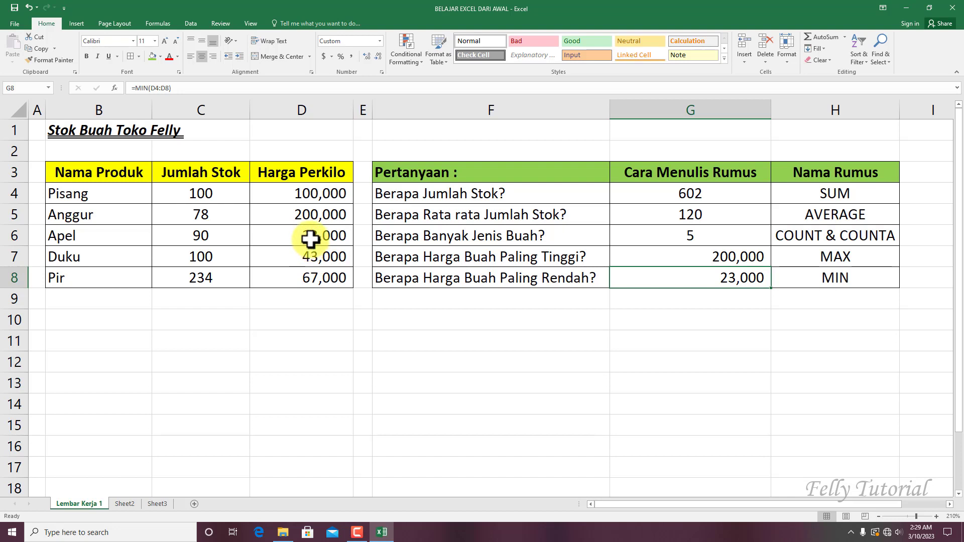
pyautogui.click(448, 343)
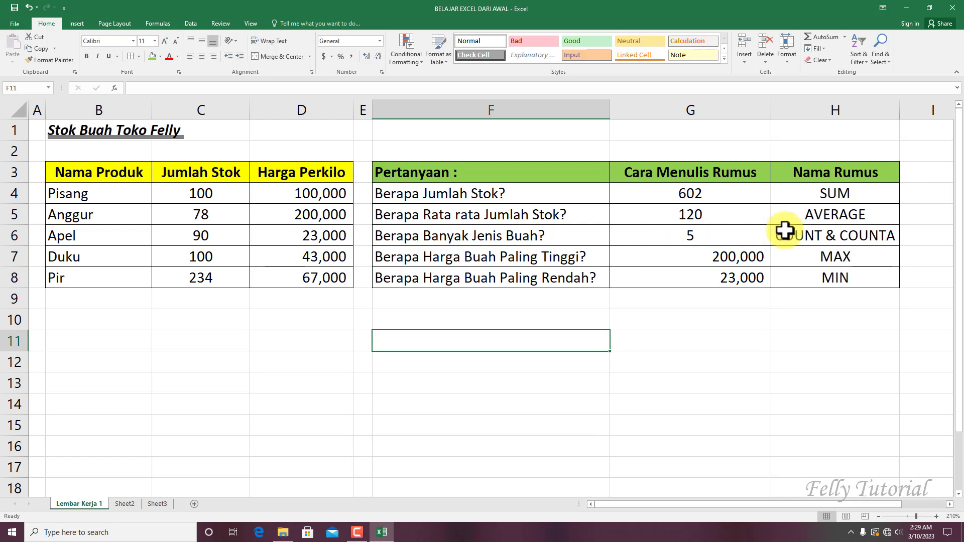
pyautogui.moveTo(836, 193); pyautogui.dragTo(819, 271)
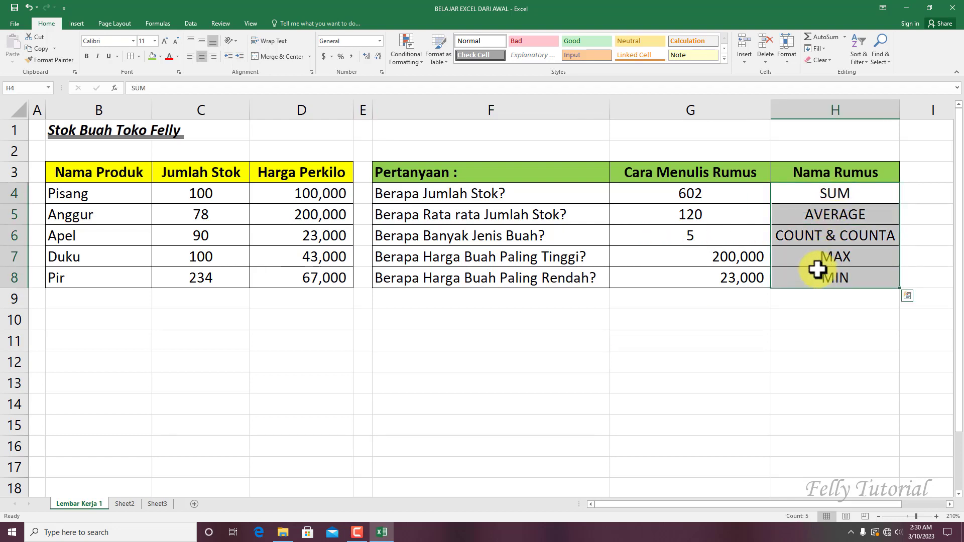
pyautogui.click(824, 239)
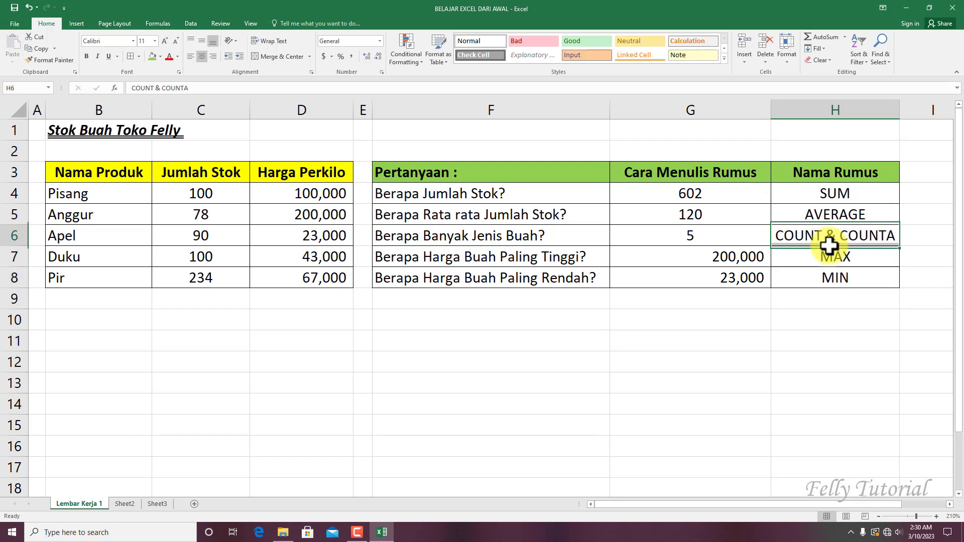
pyautogui.click(832, 195)
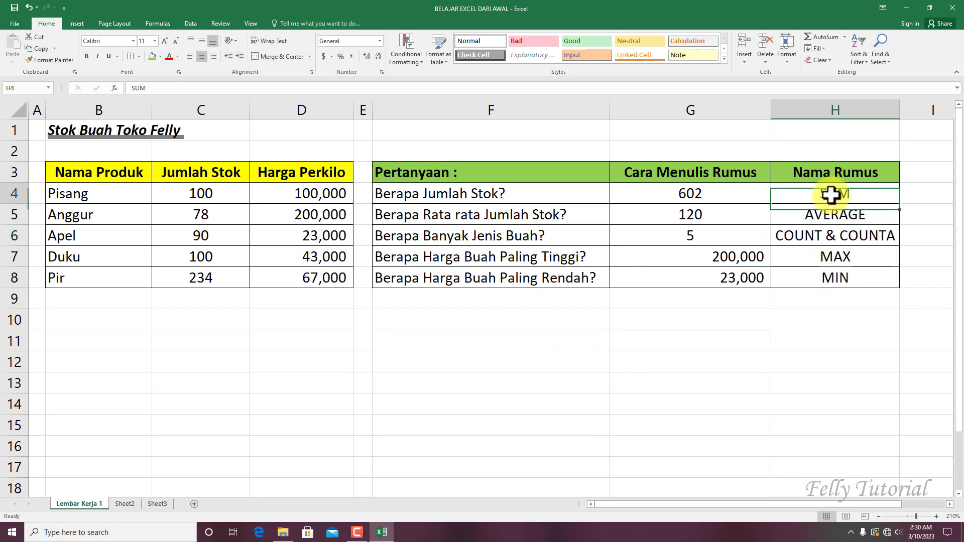
pyautogui.moveTo(832, 195); pyautogui.dragTo(834, 275)
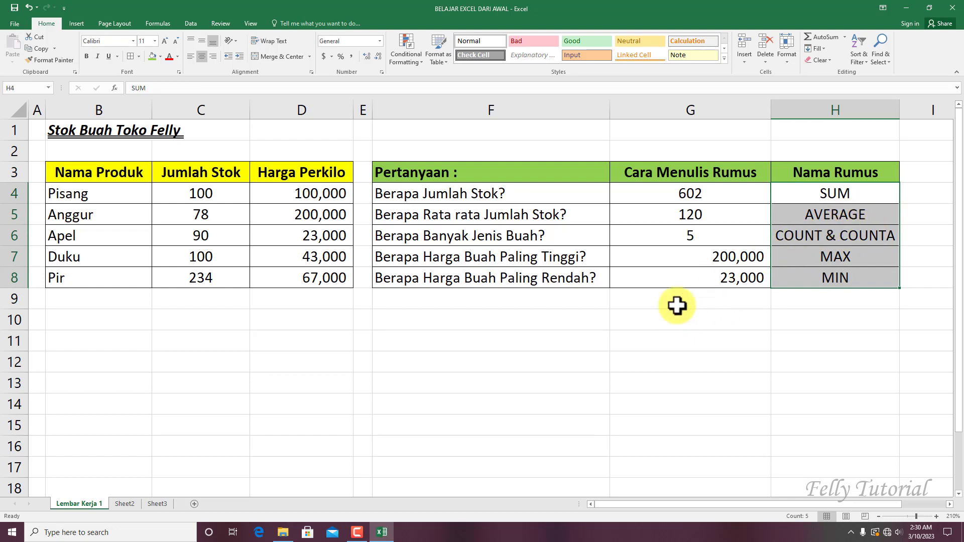
pyautogui.click(668, 322)
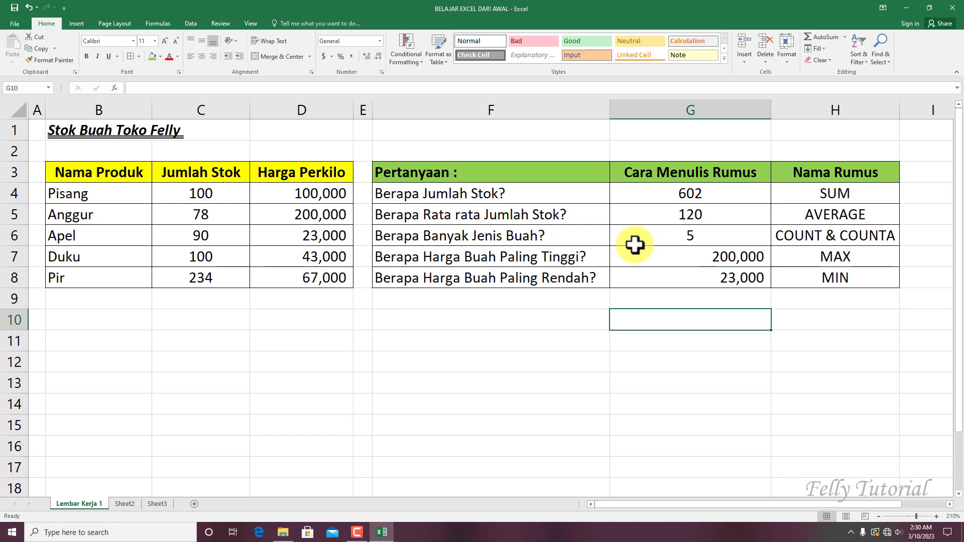
pyautogui.click(526, 316)
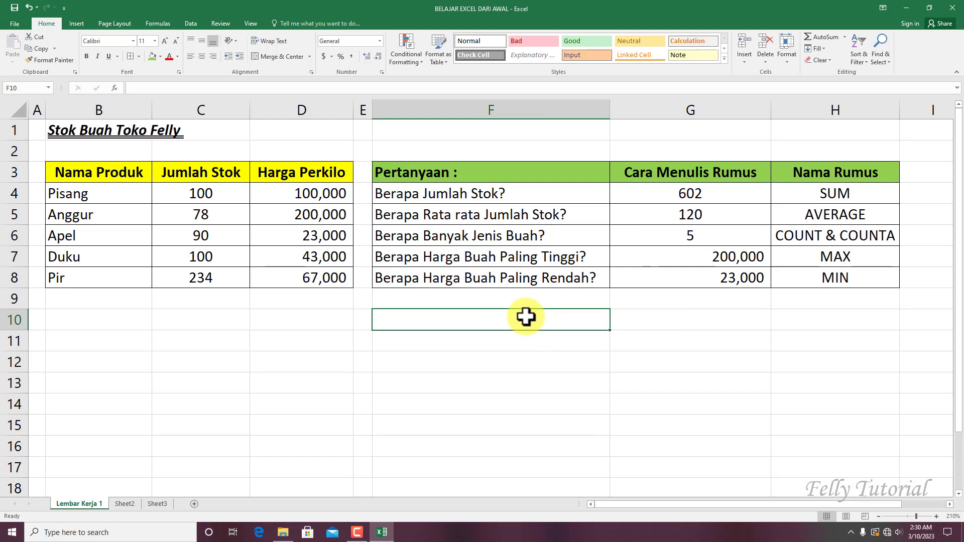